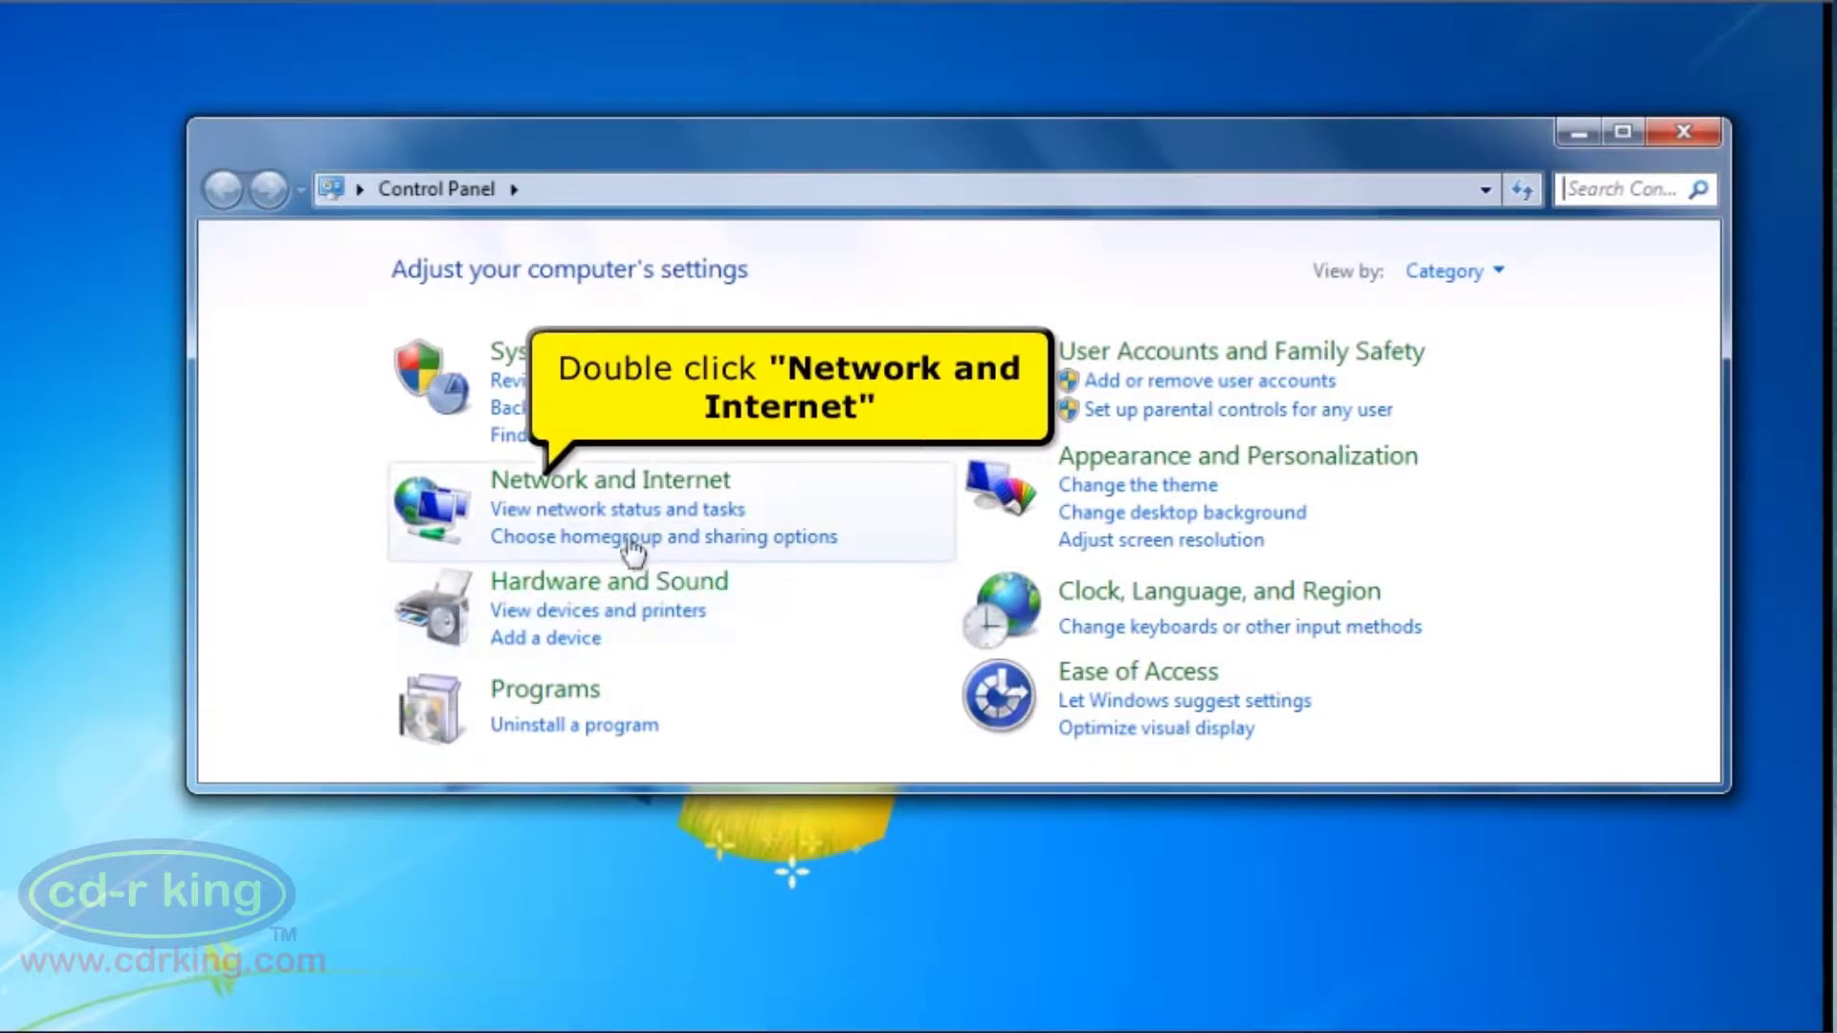
Go through Network and Internet and Network and Sharing Center to the Local Area Connection status
double_click(647, 499)
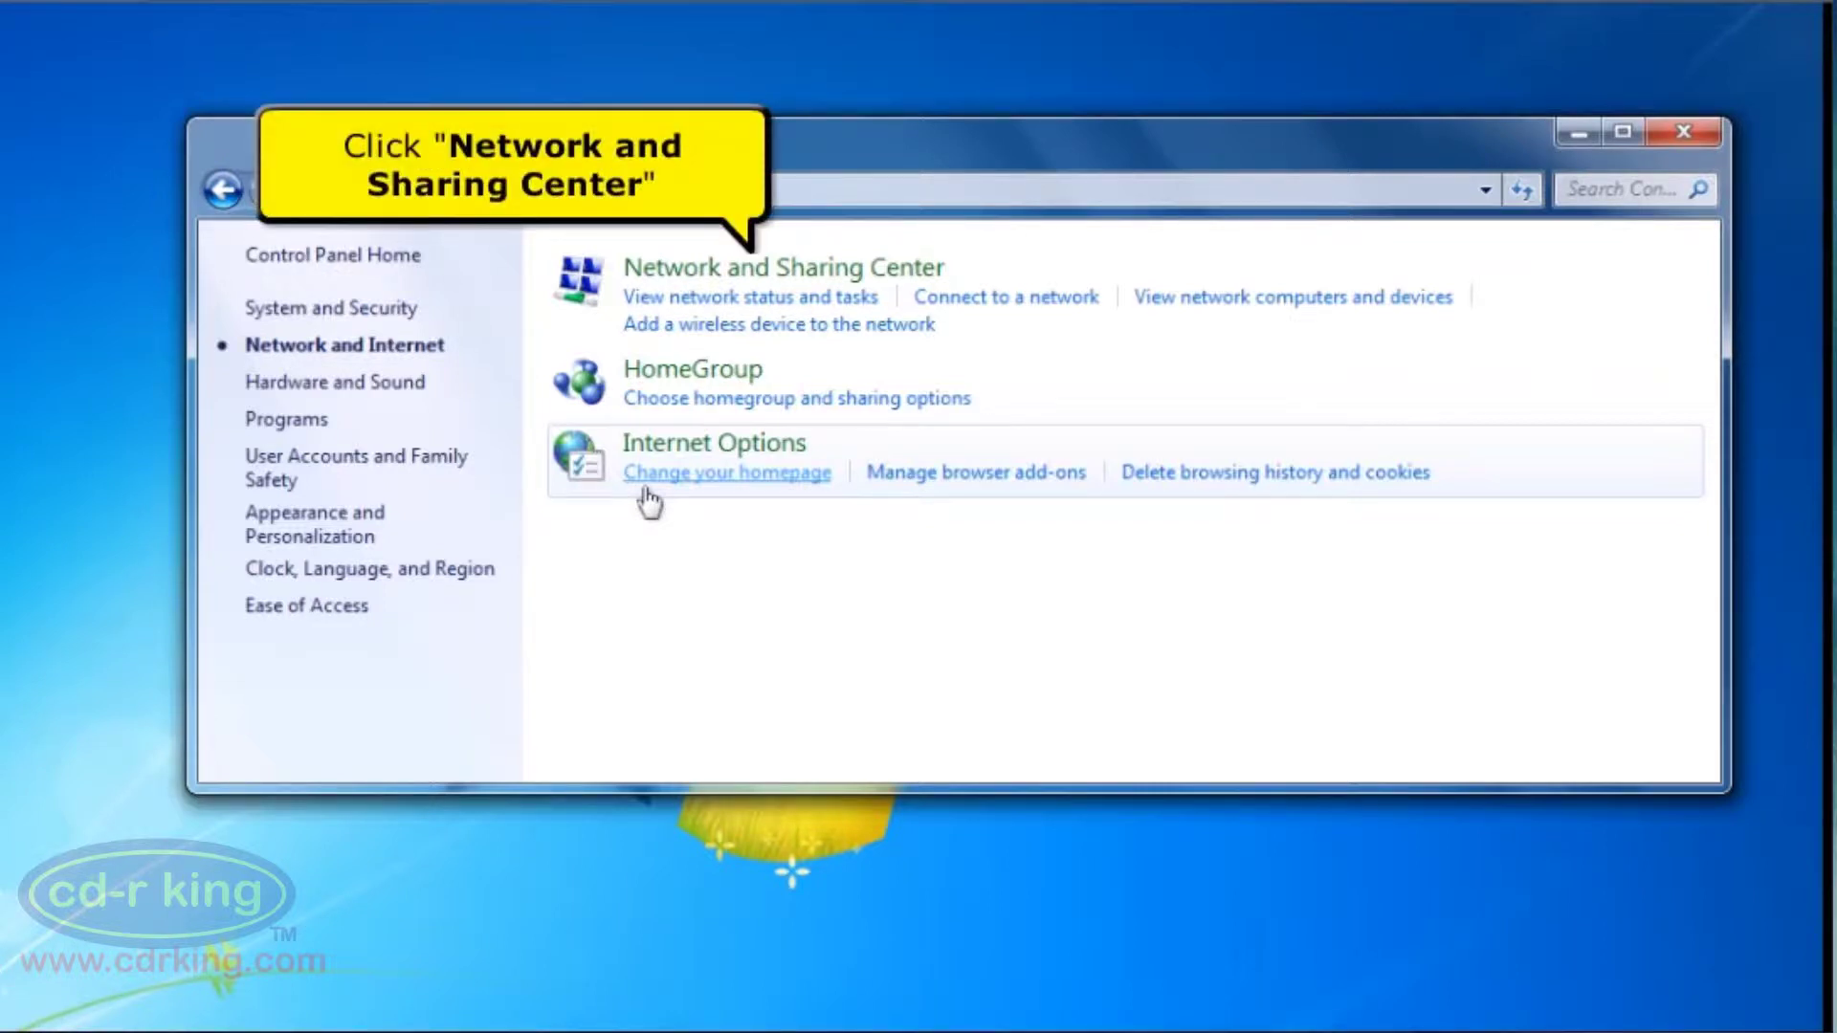
click(745, 278)
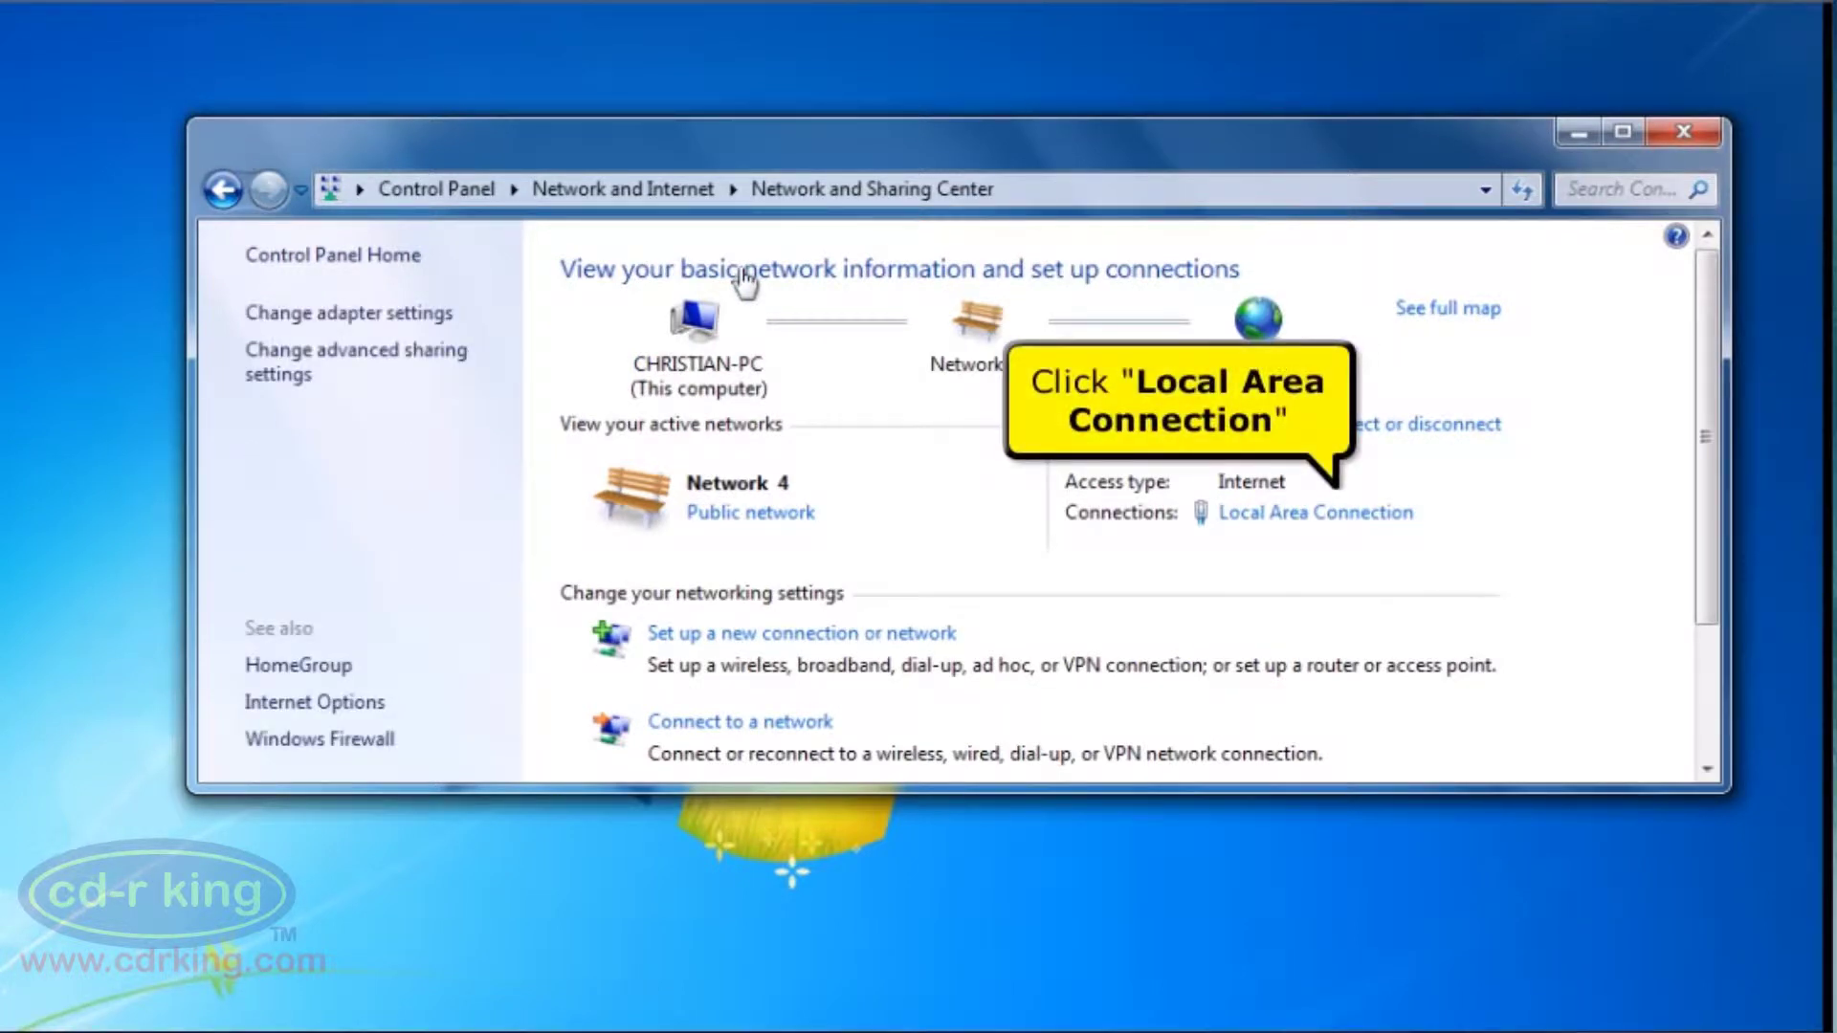
click(1234, 517)
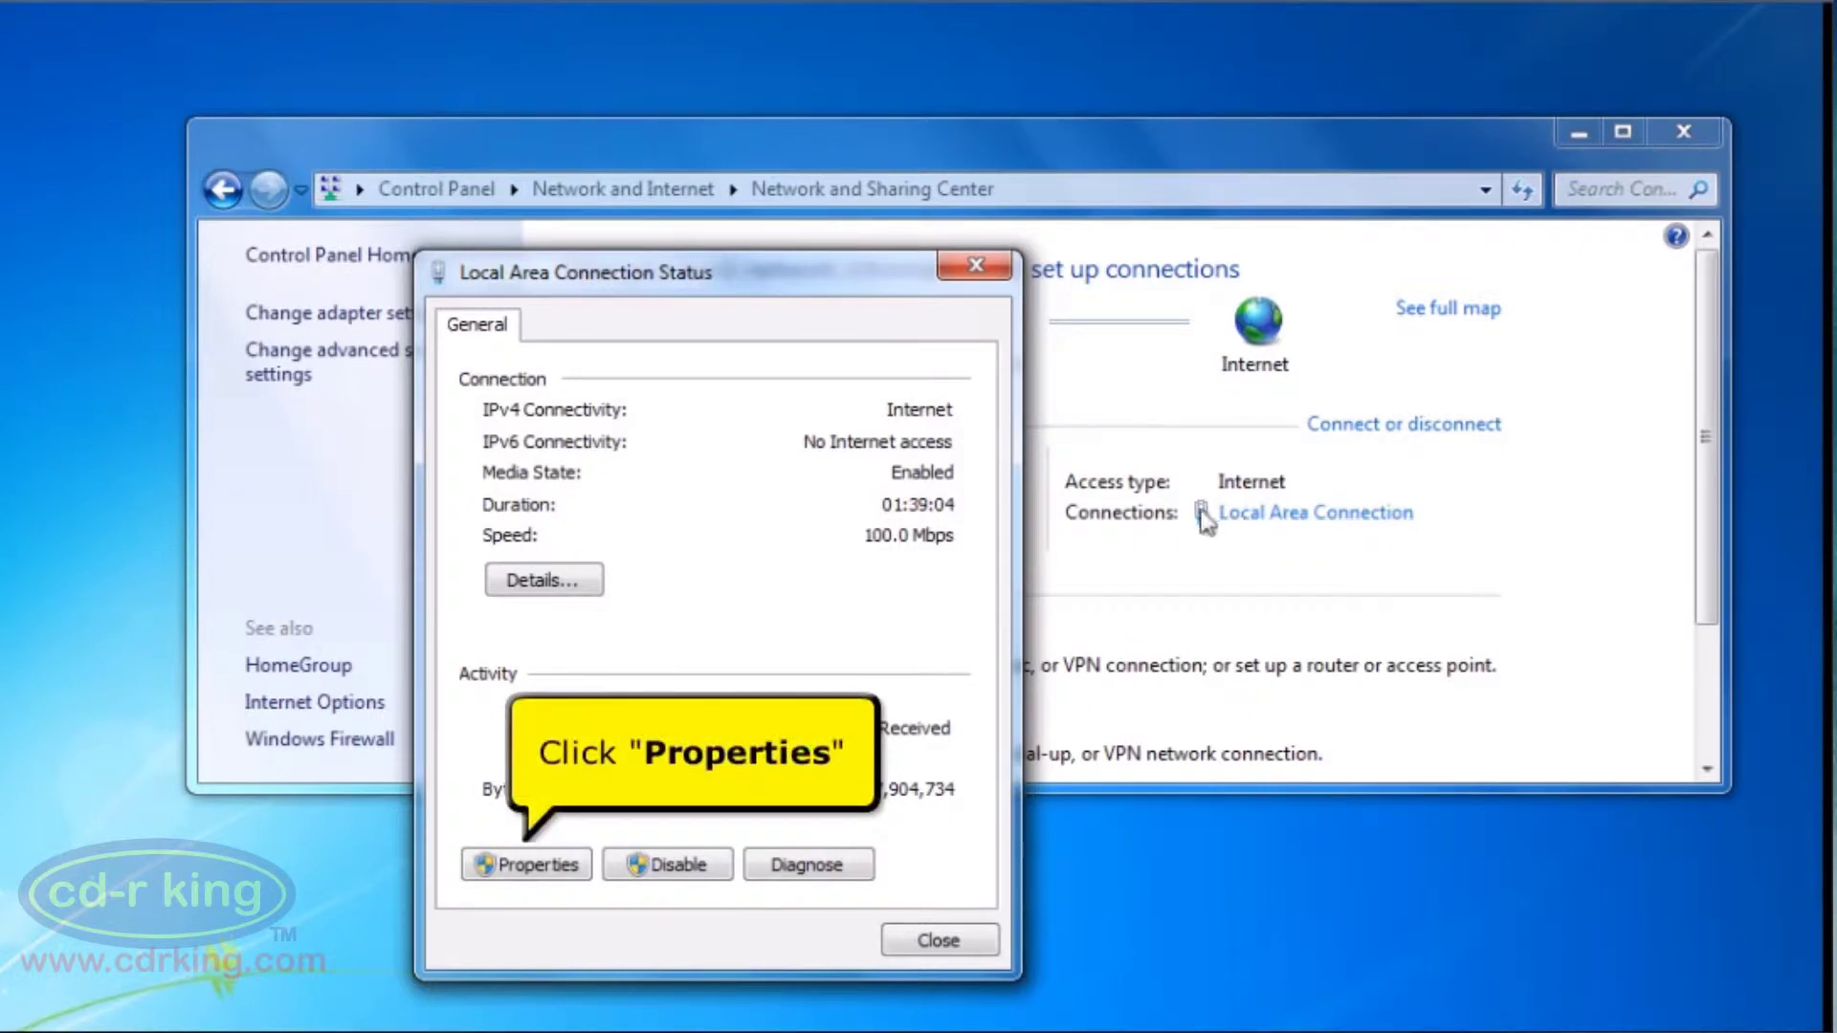
Keep TCP/IPv4 set to obtain the IP address and DNS server automatically, then close the properties
click(548, 865)
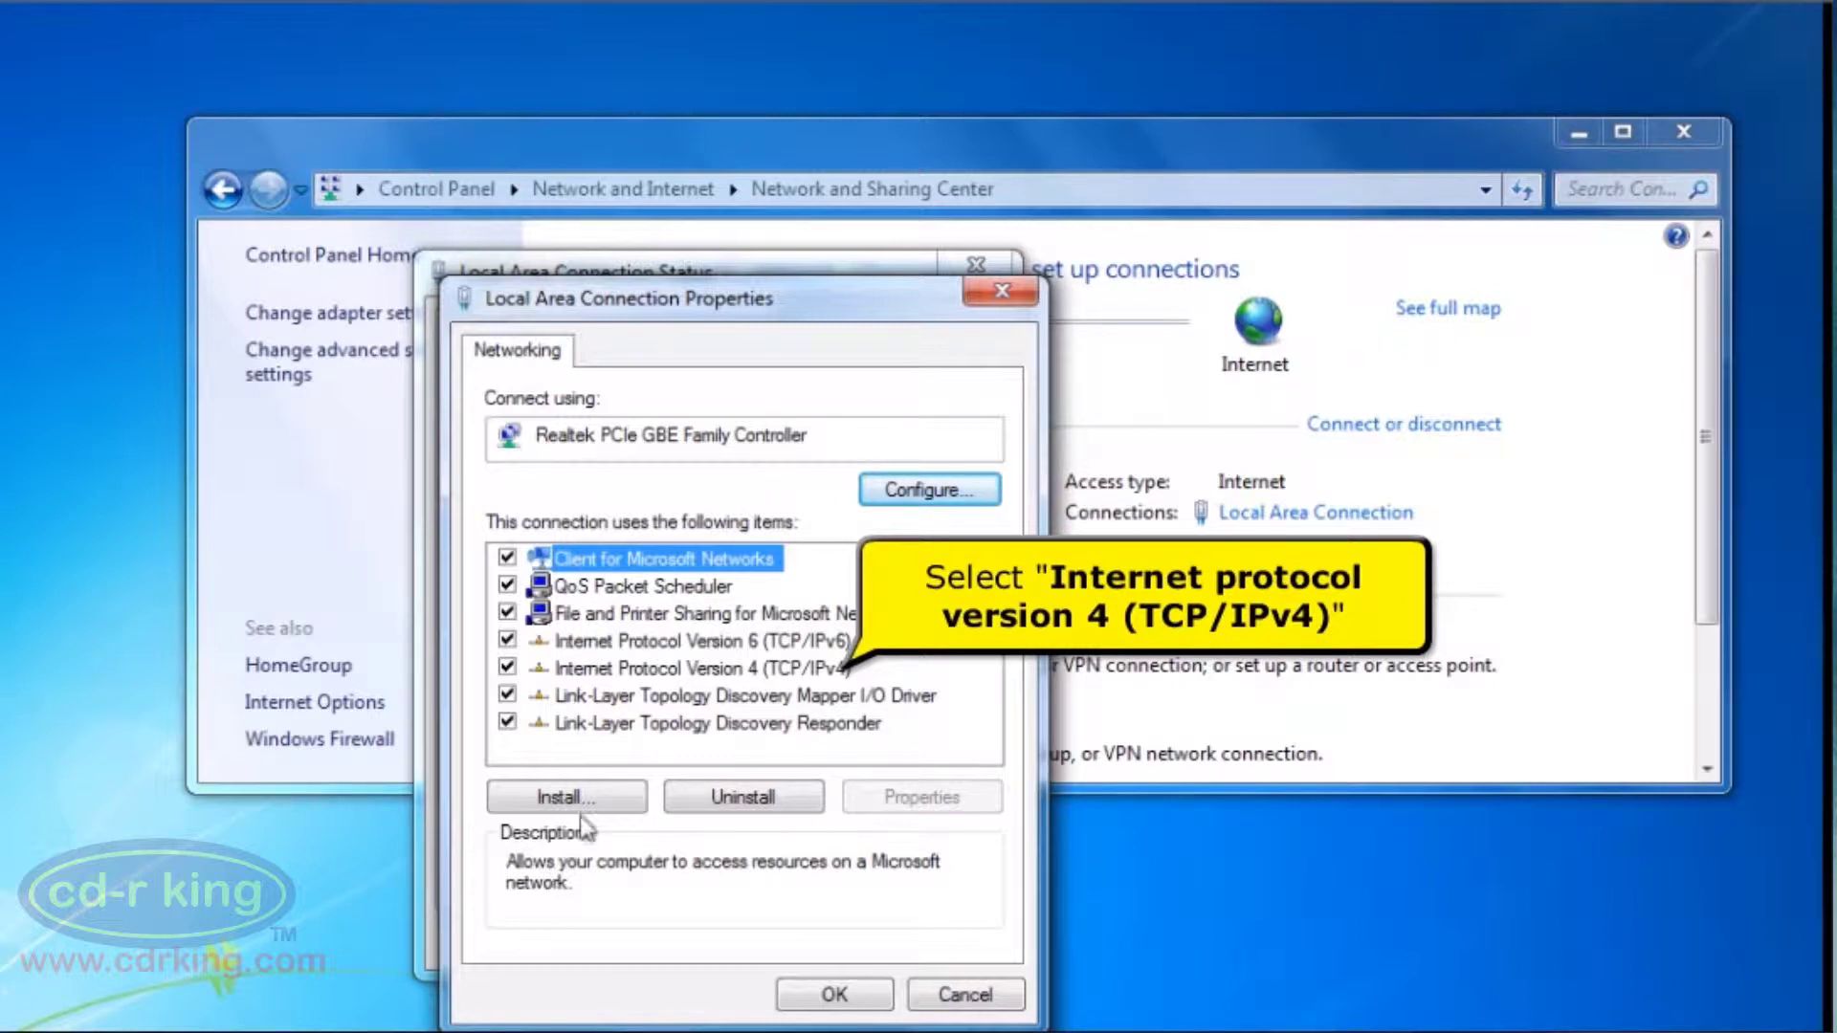
click(680, 680)
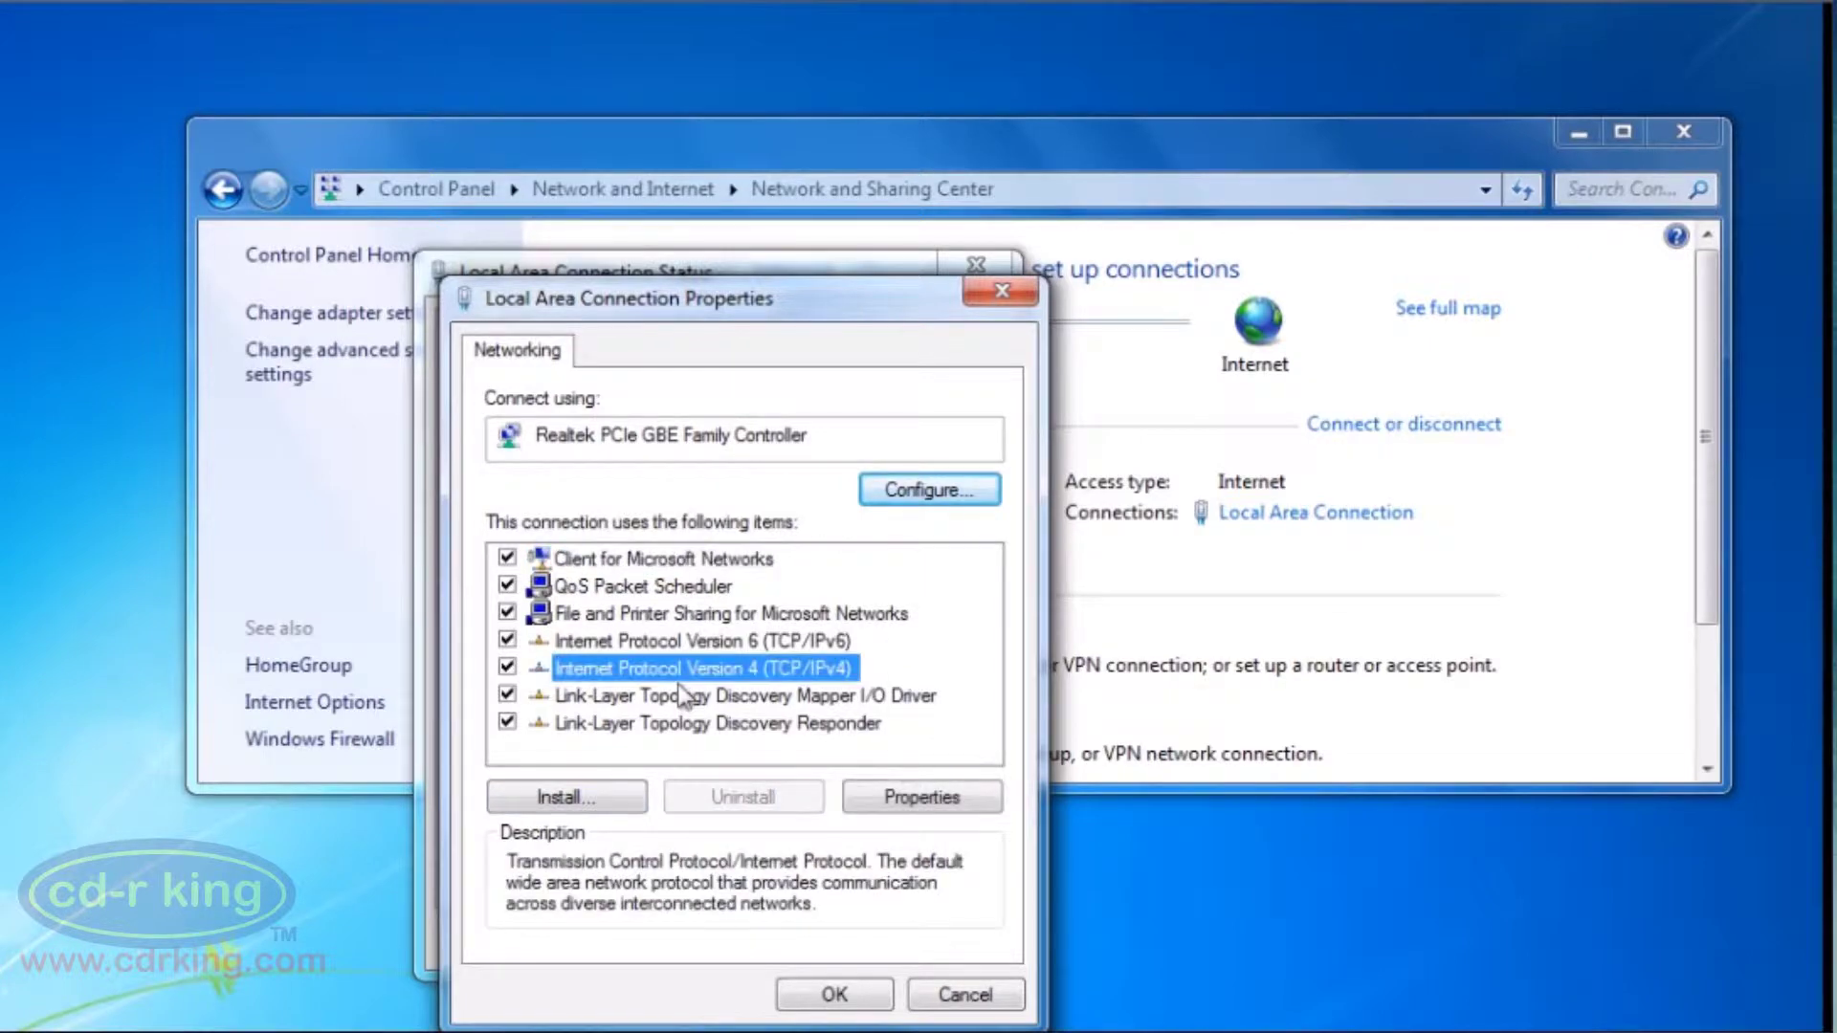
click(942, 803)
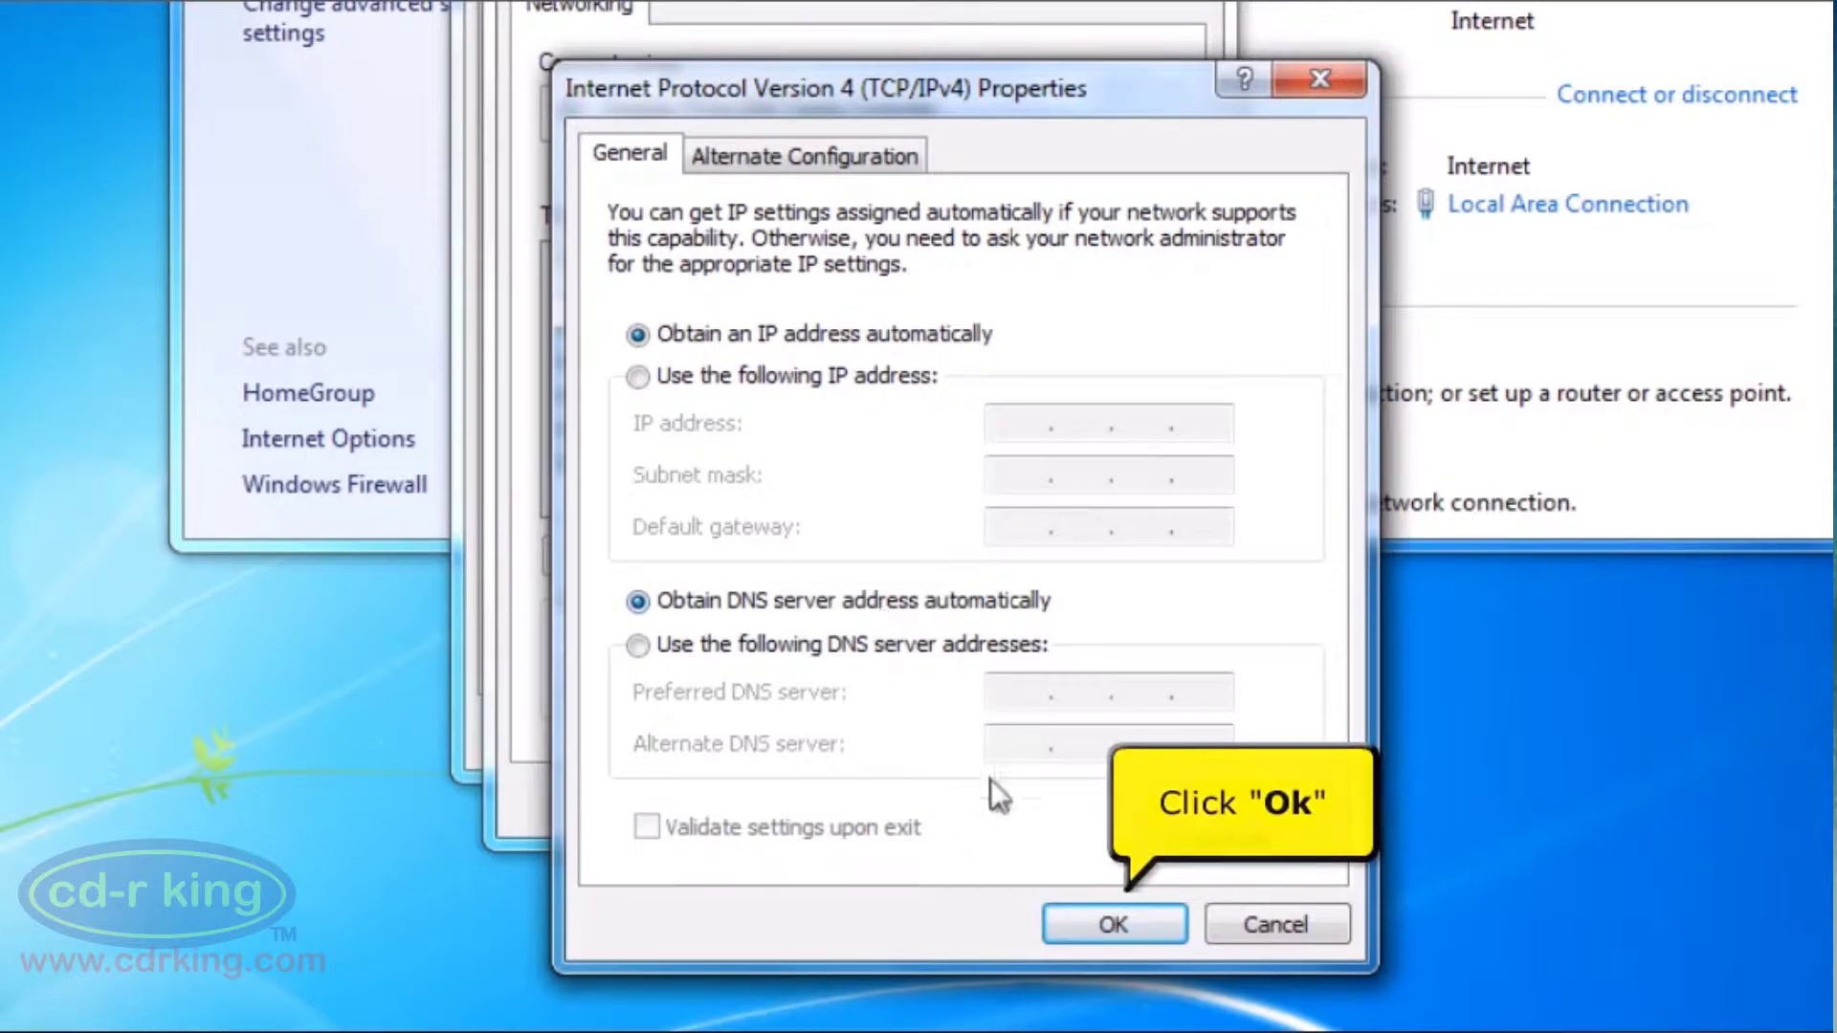
click(1065, 924)
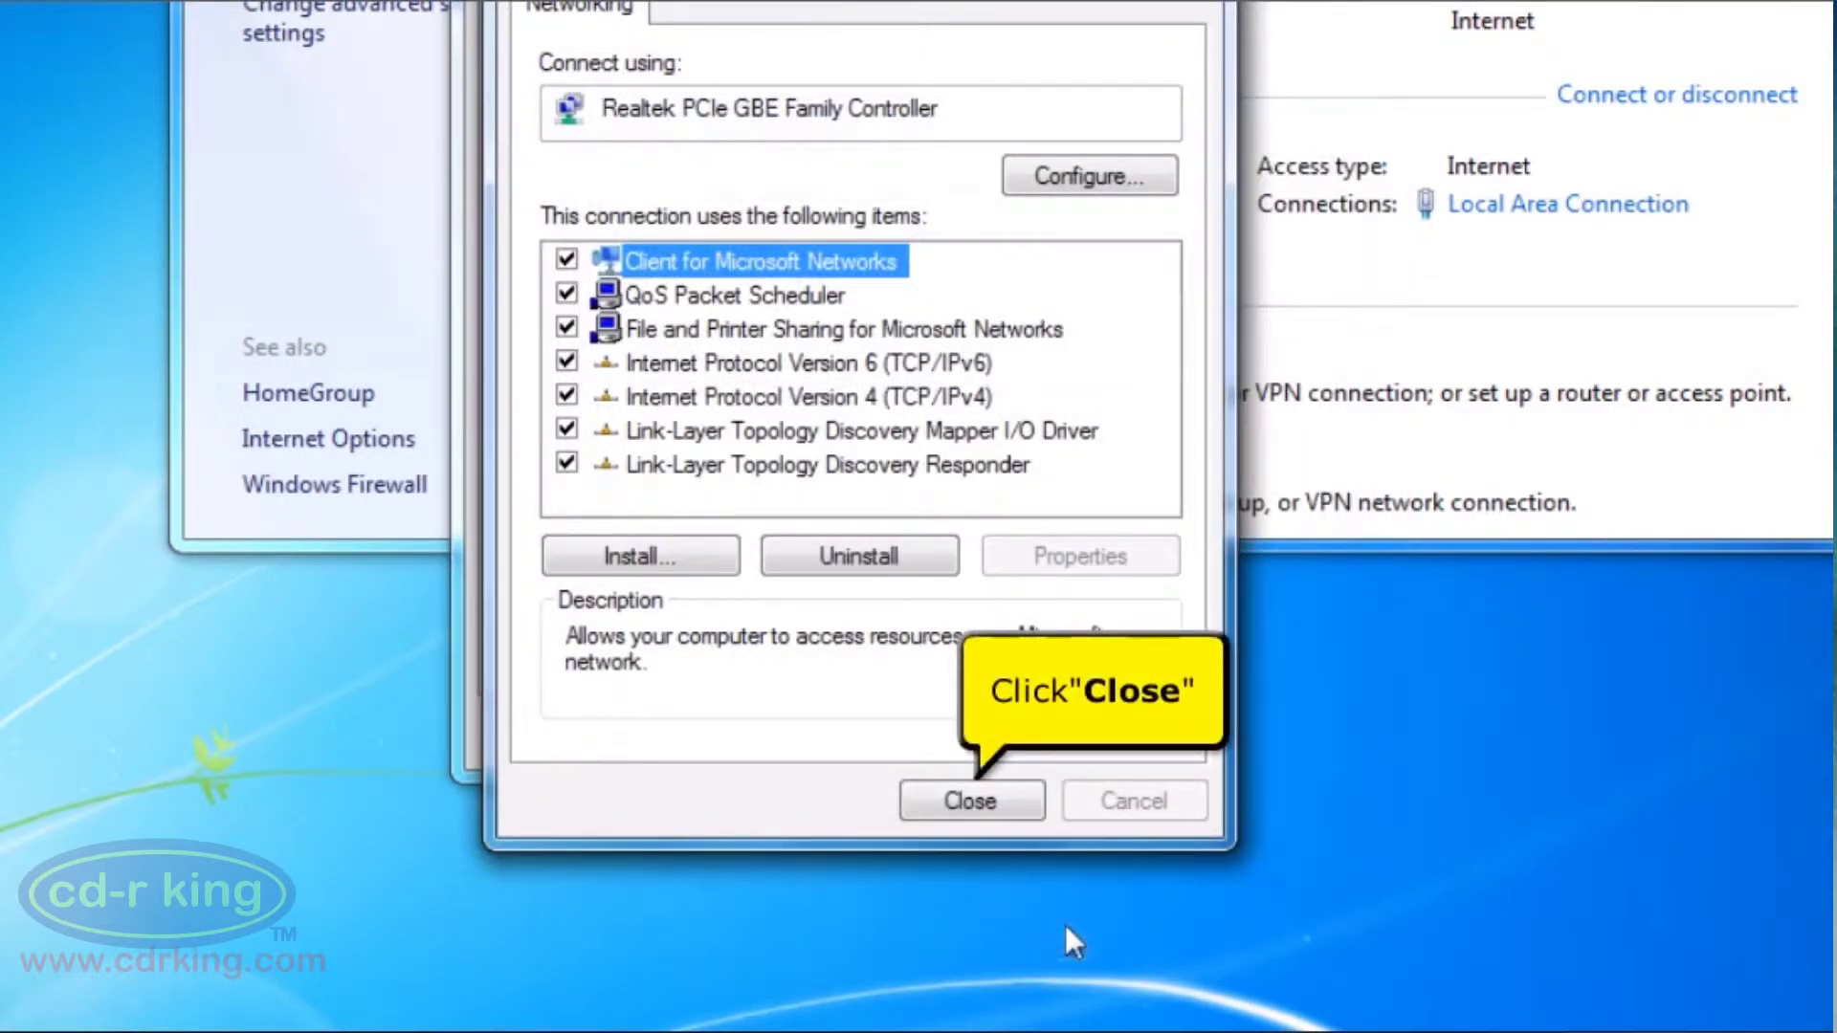
click(984, 805)
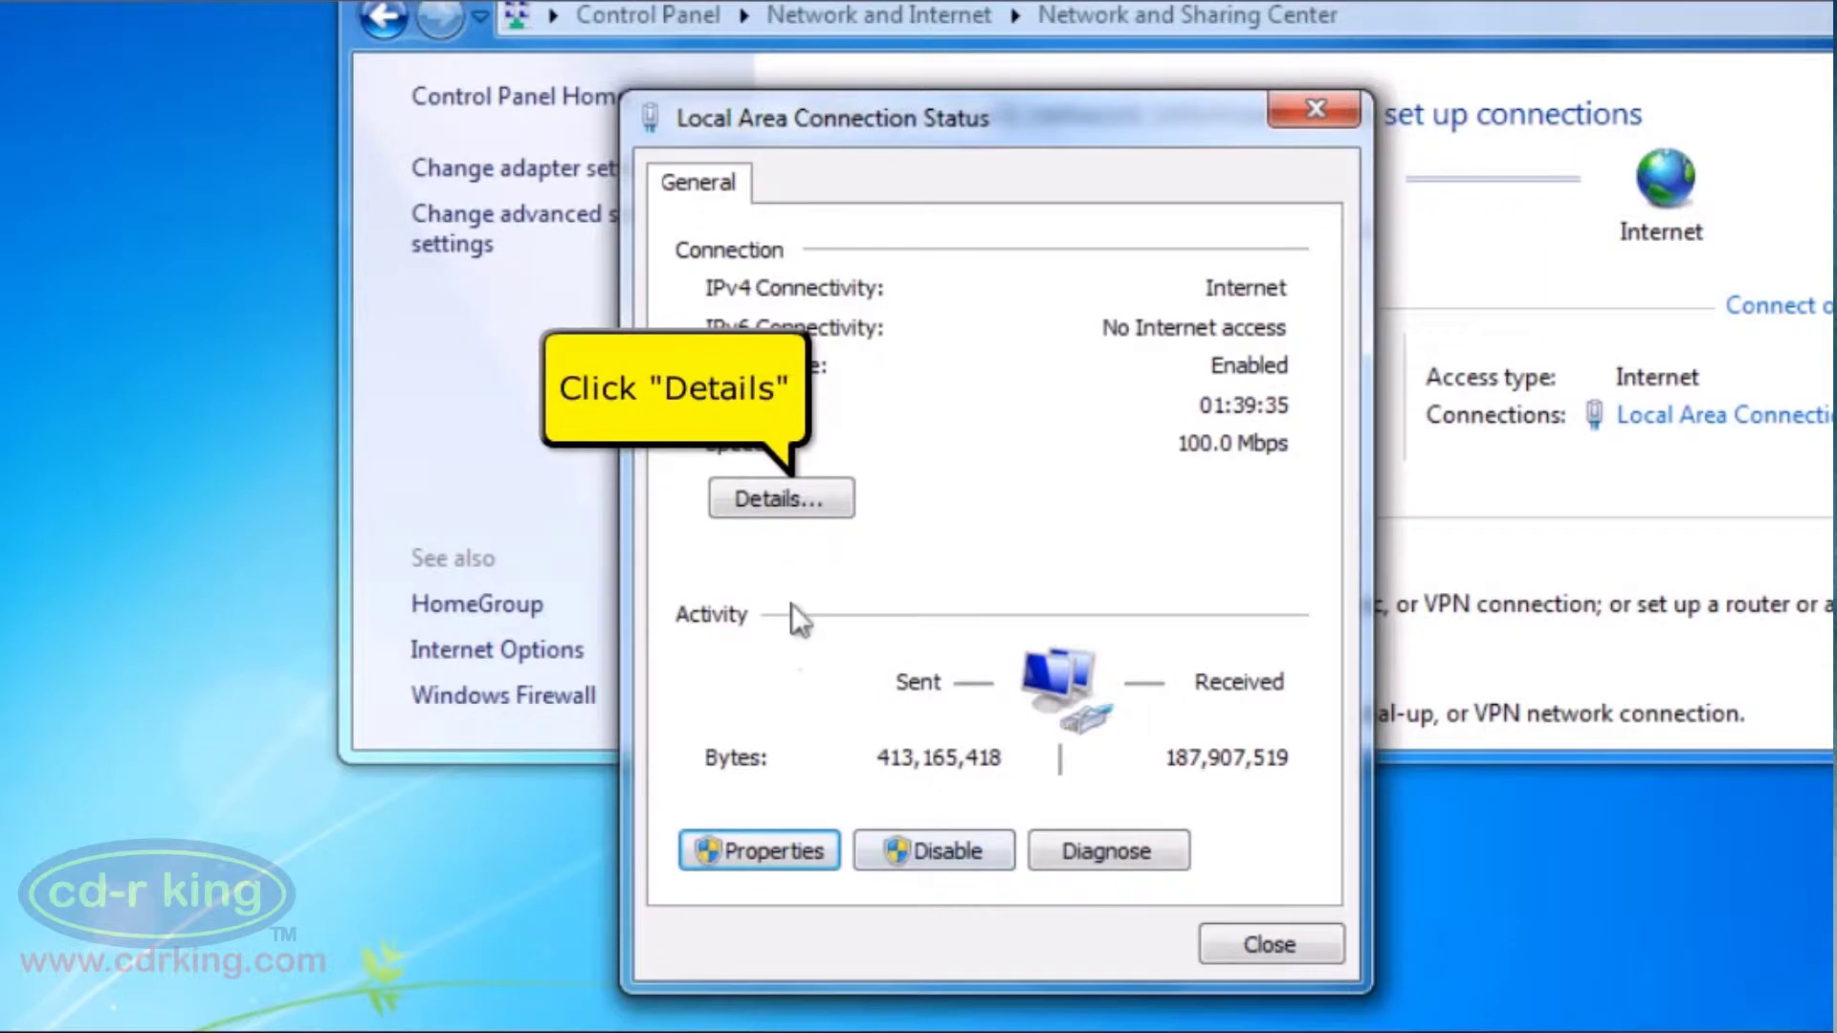
View the connection details and select the Physical Address and IPv4 Default Gateway 192.168.1.1 entries
click(824, 513)
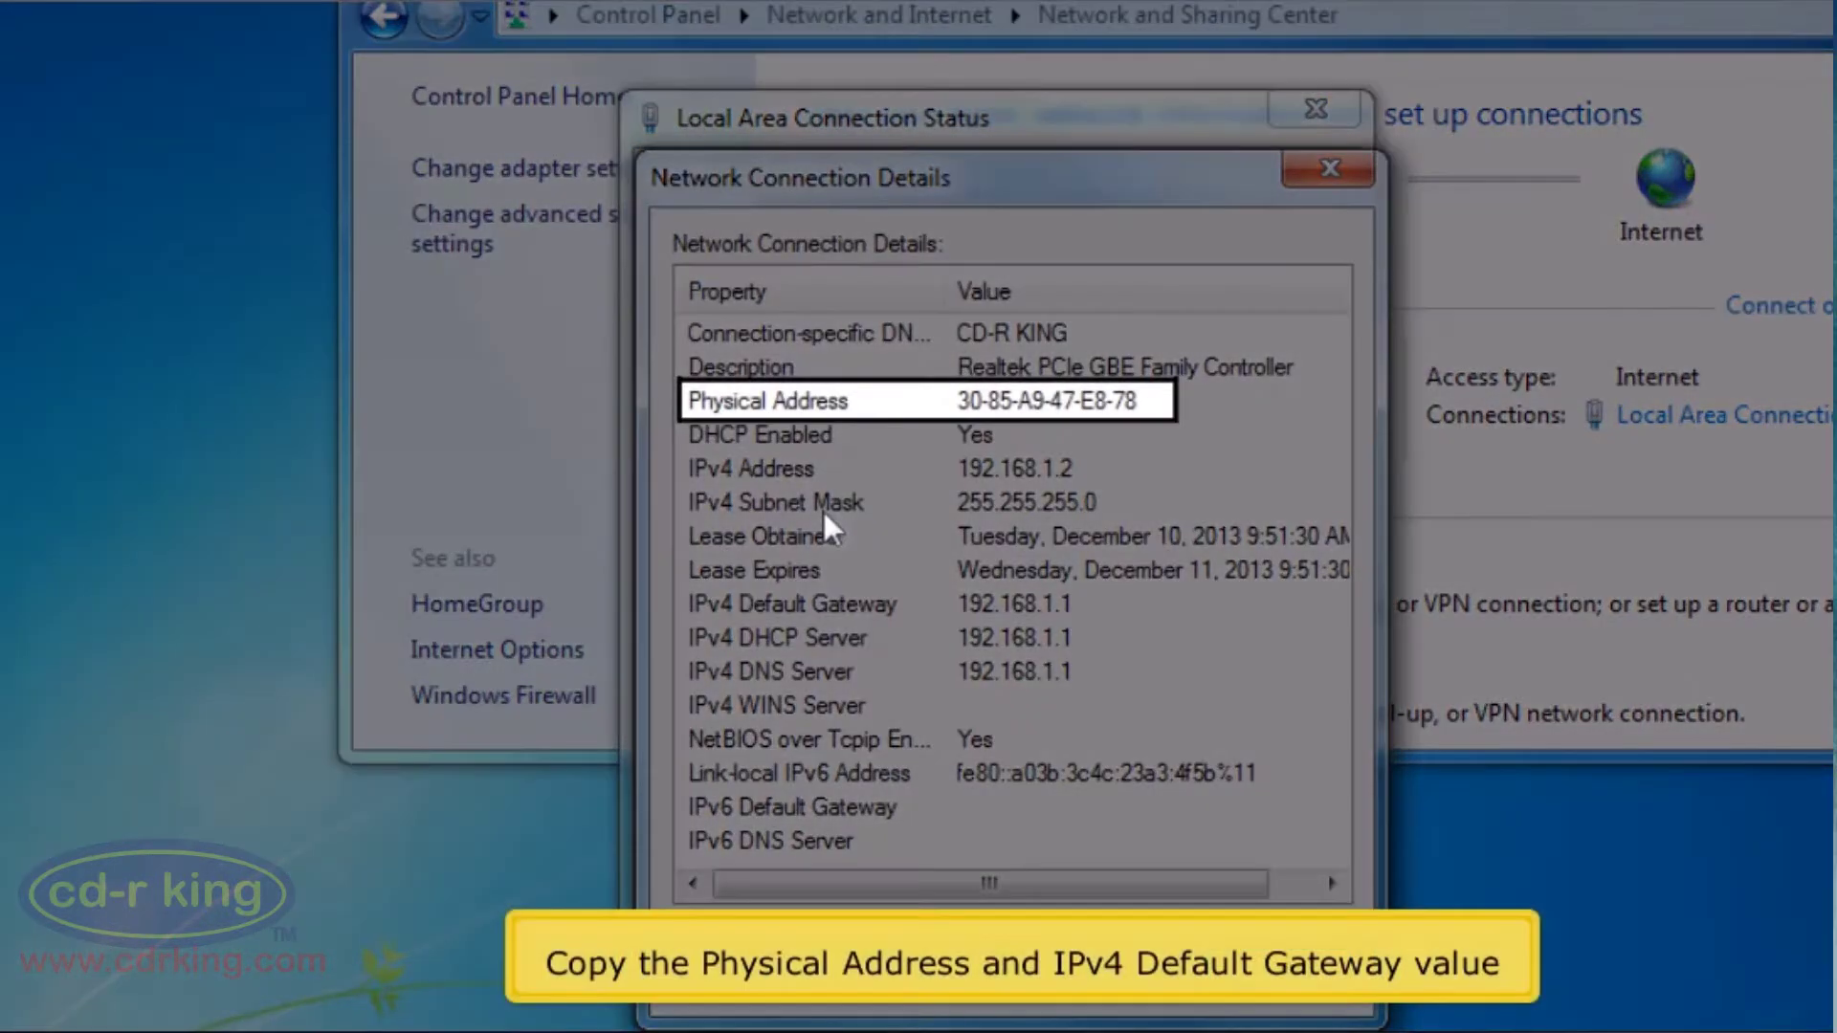
click(870, 409)
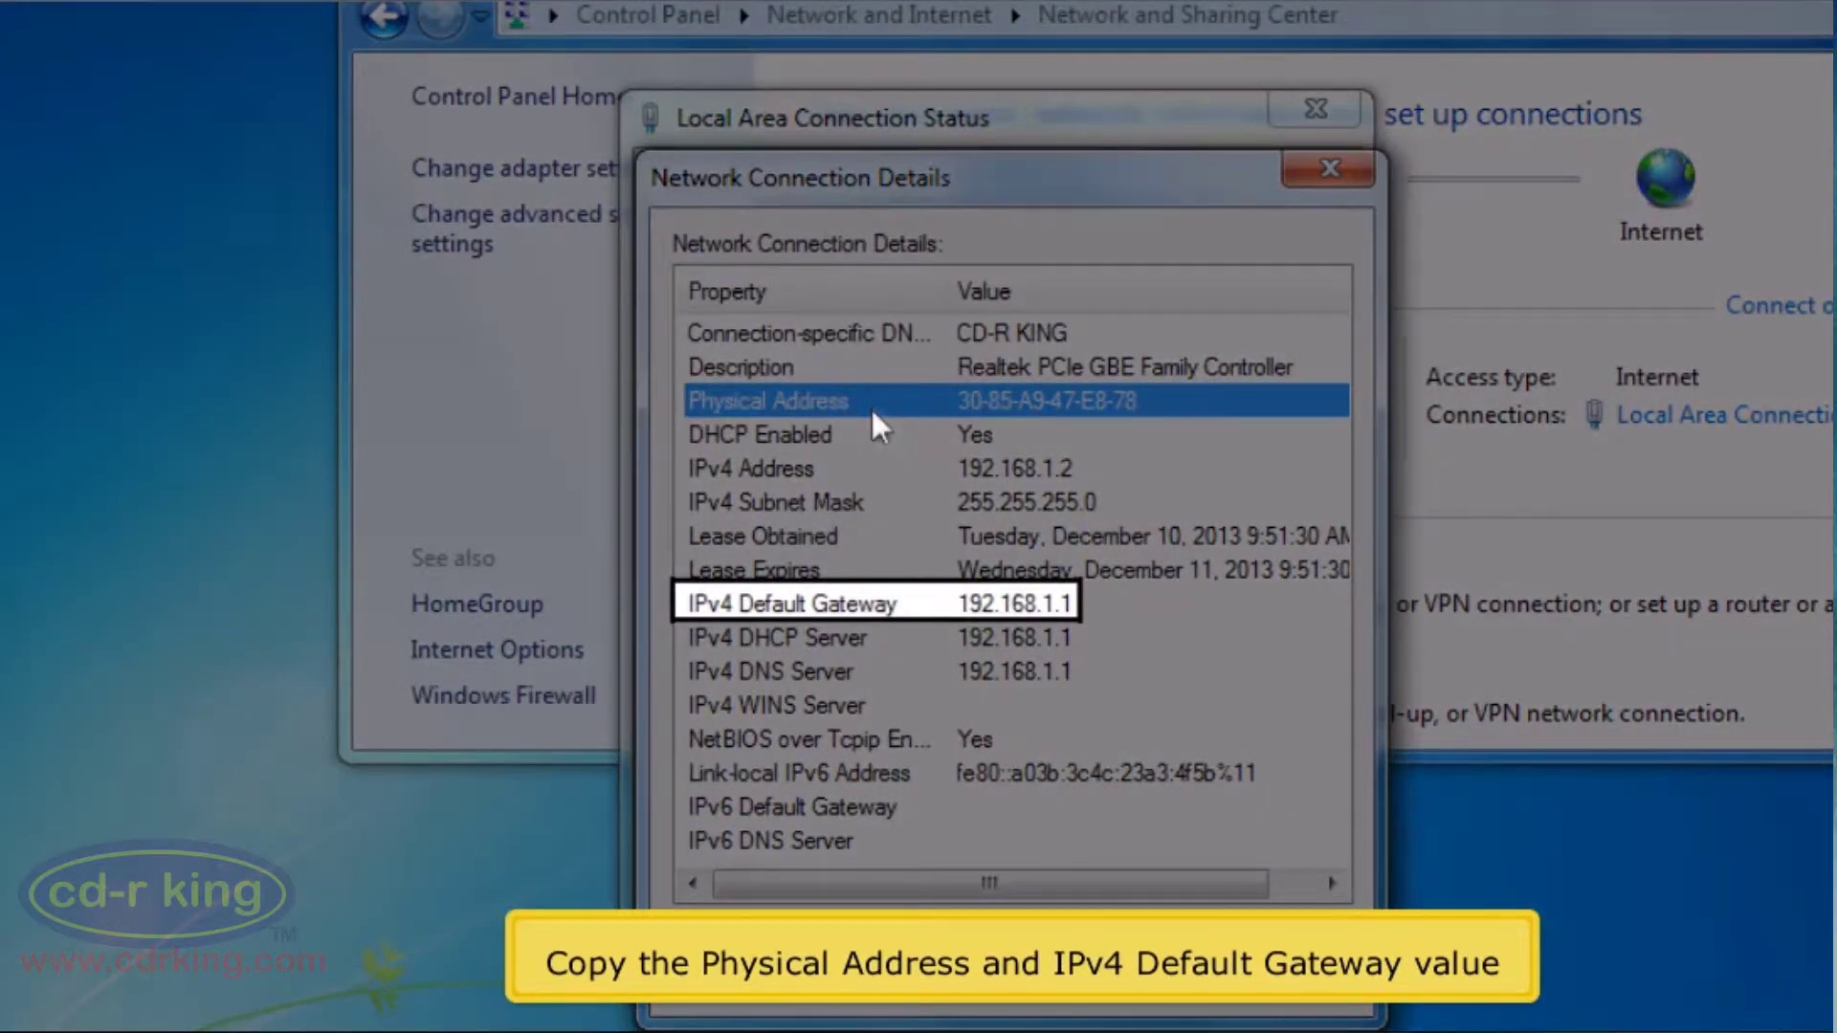
key(Down)
key(Down)
key(Down)
key(Down)
key(Down)
key(Down)
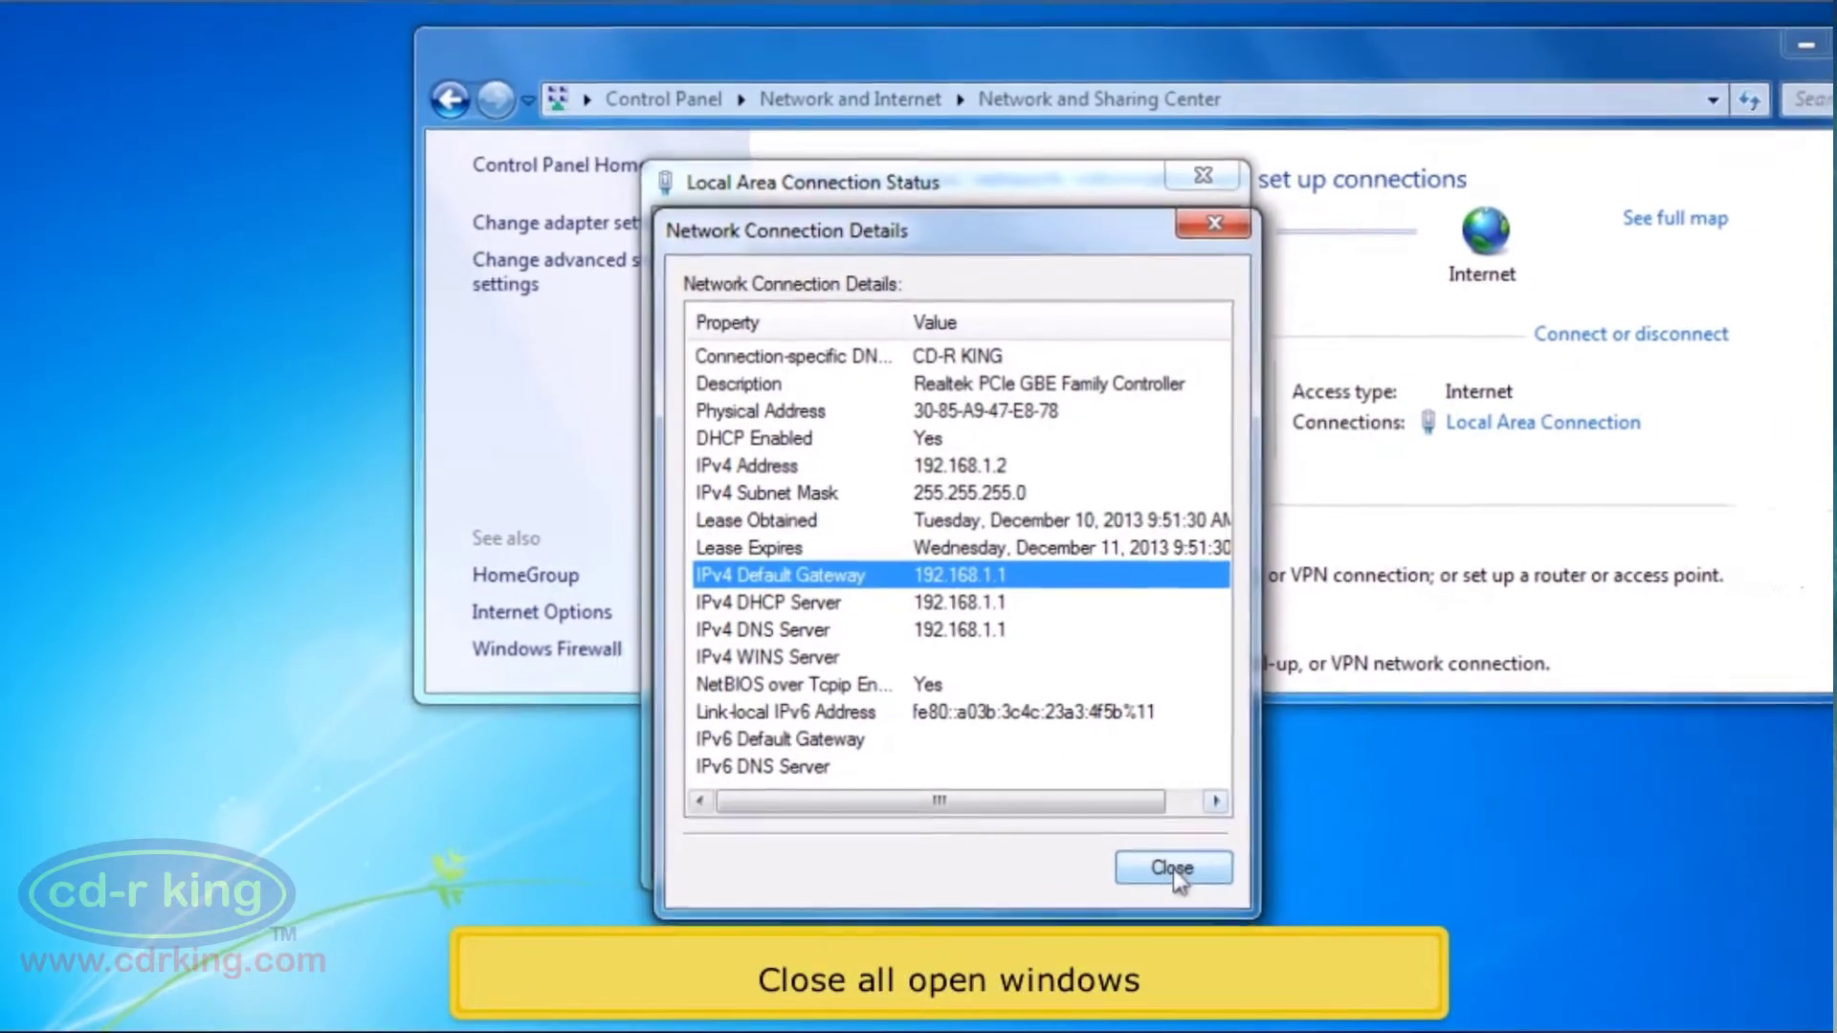
Close the Details, Status and Network and Sharing Center windows, and launch Firefox
click(1173, 868)
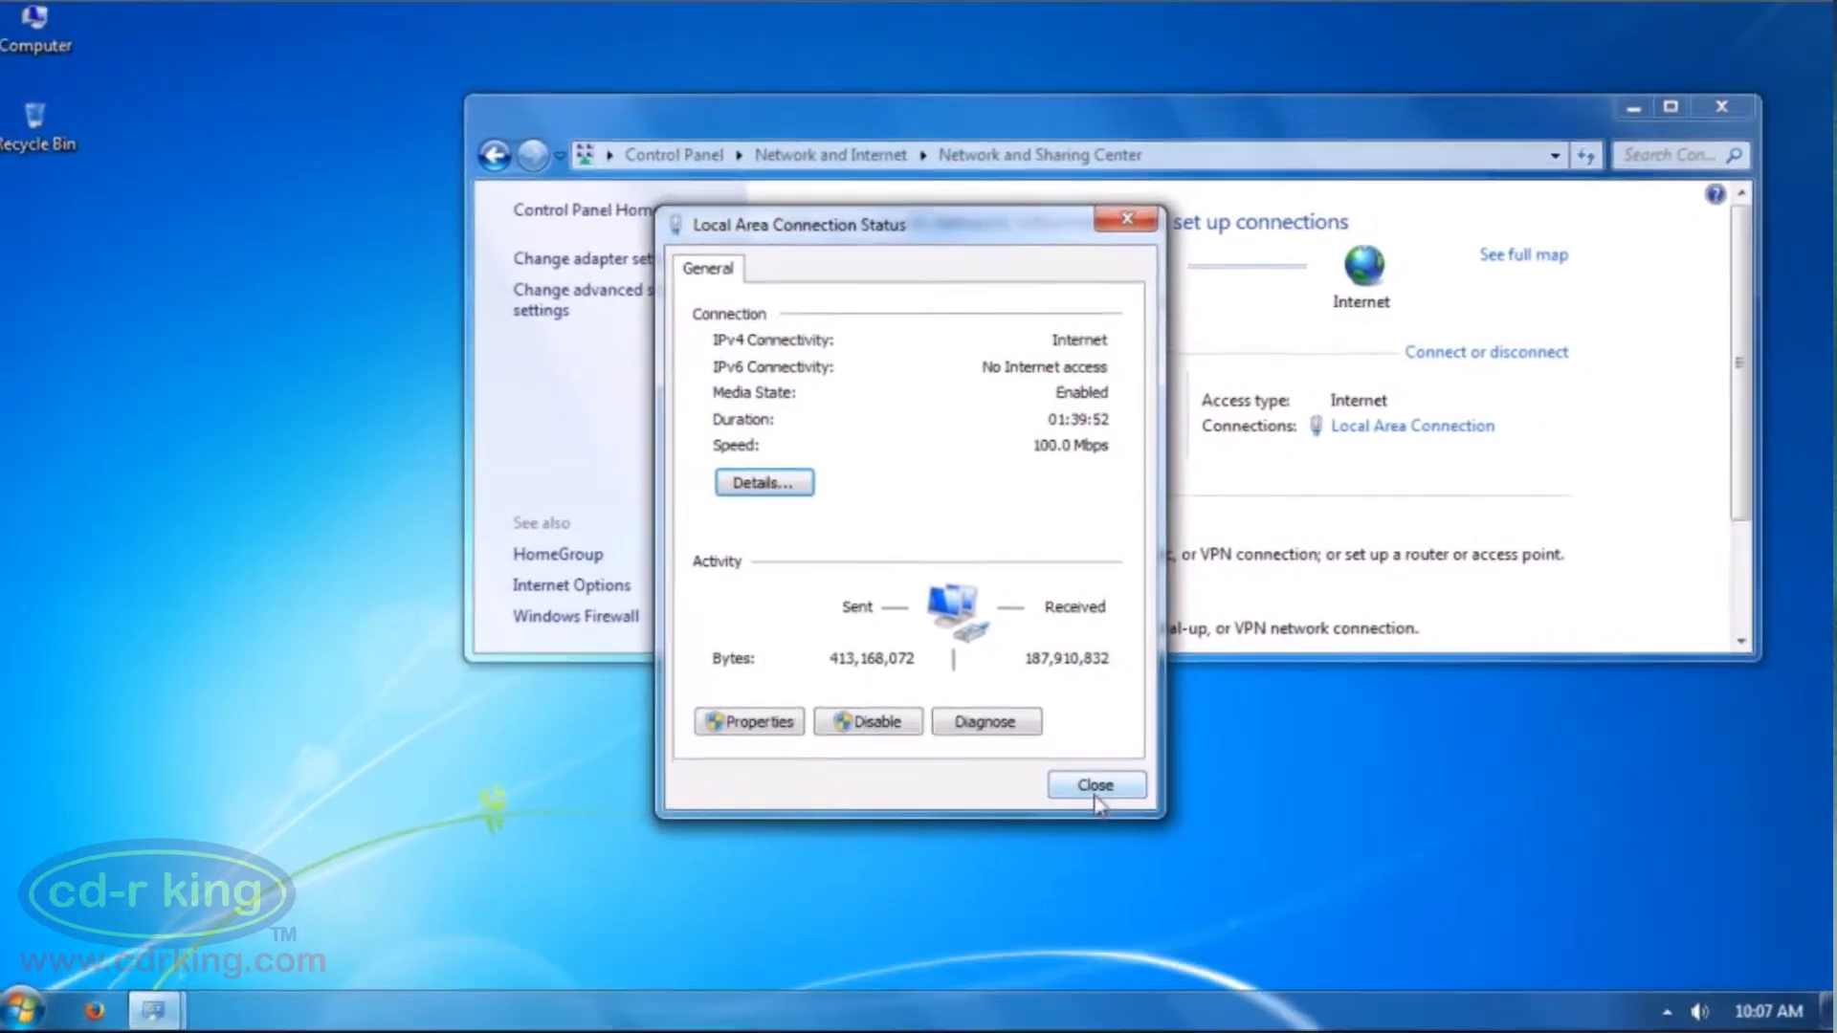
click(1102, 796)
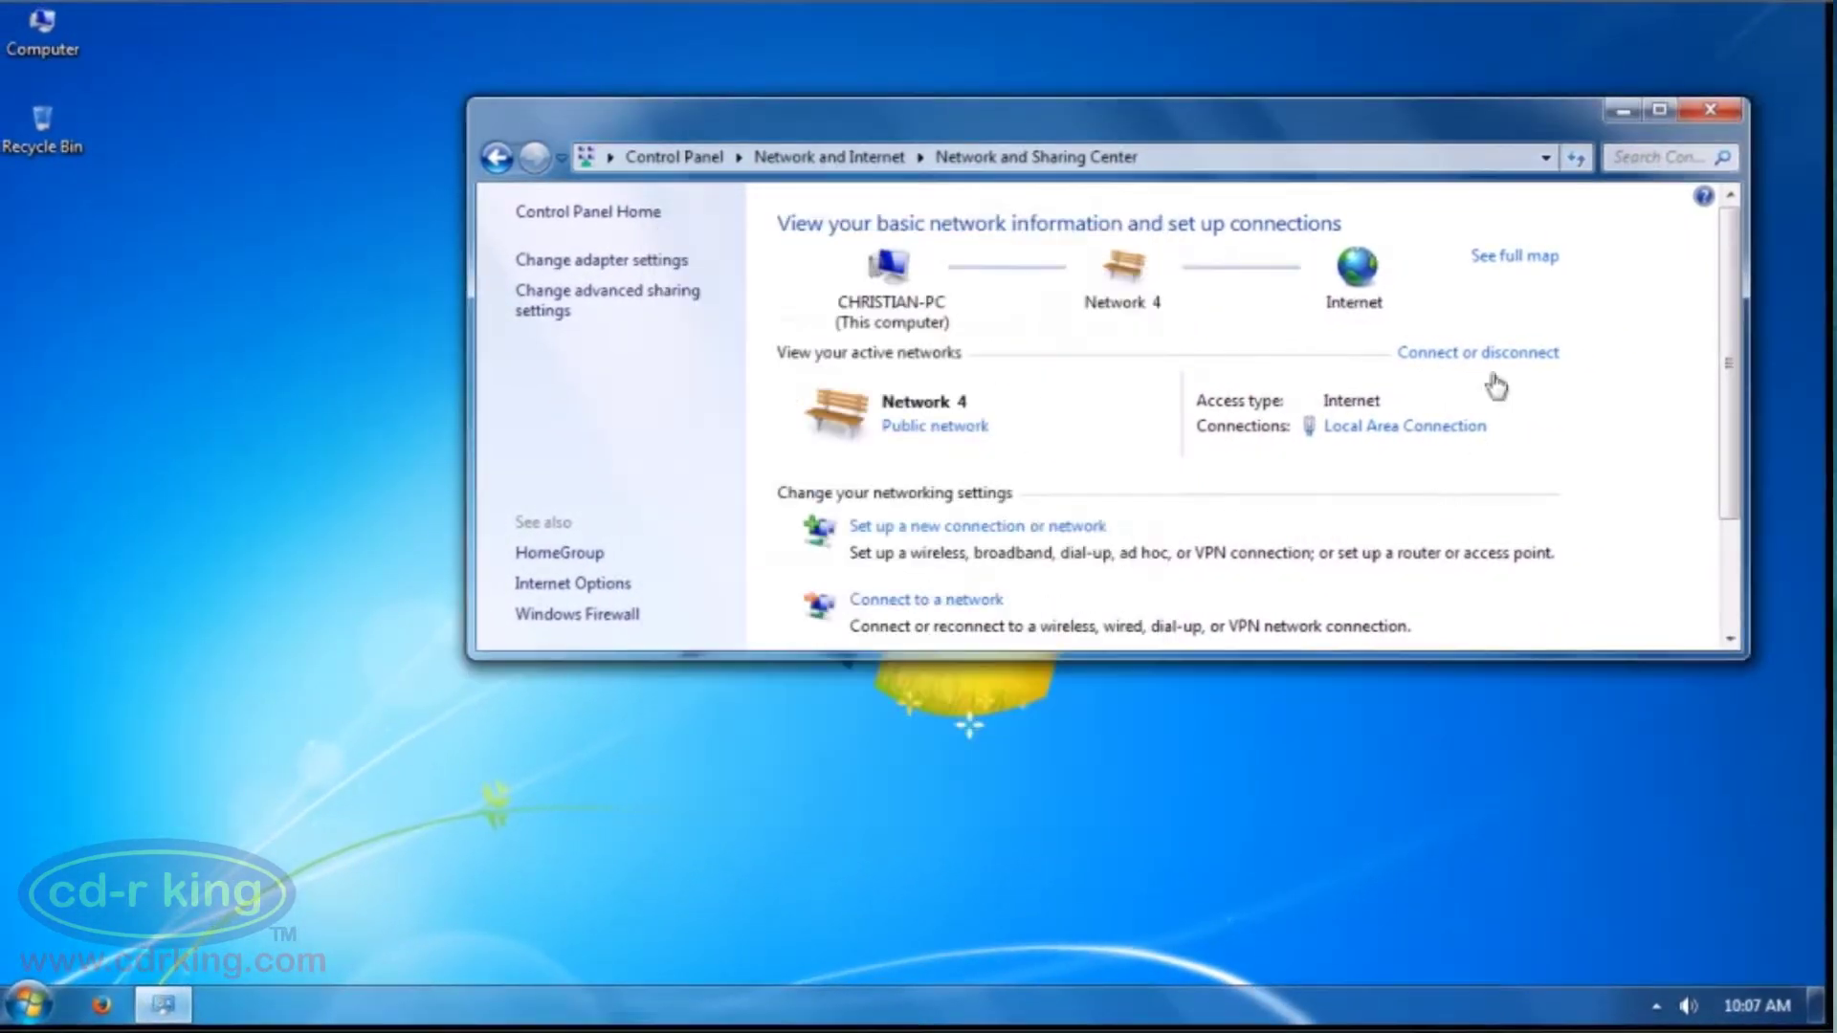
click(1709, 111)
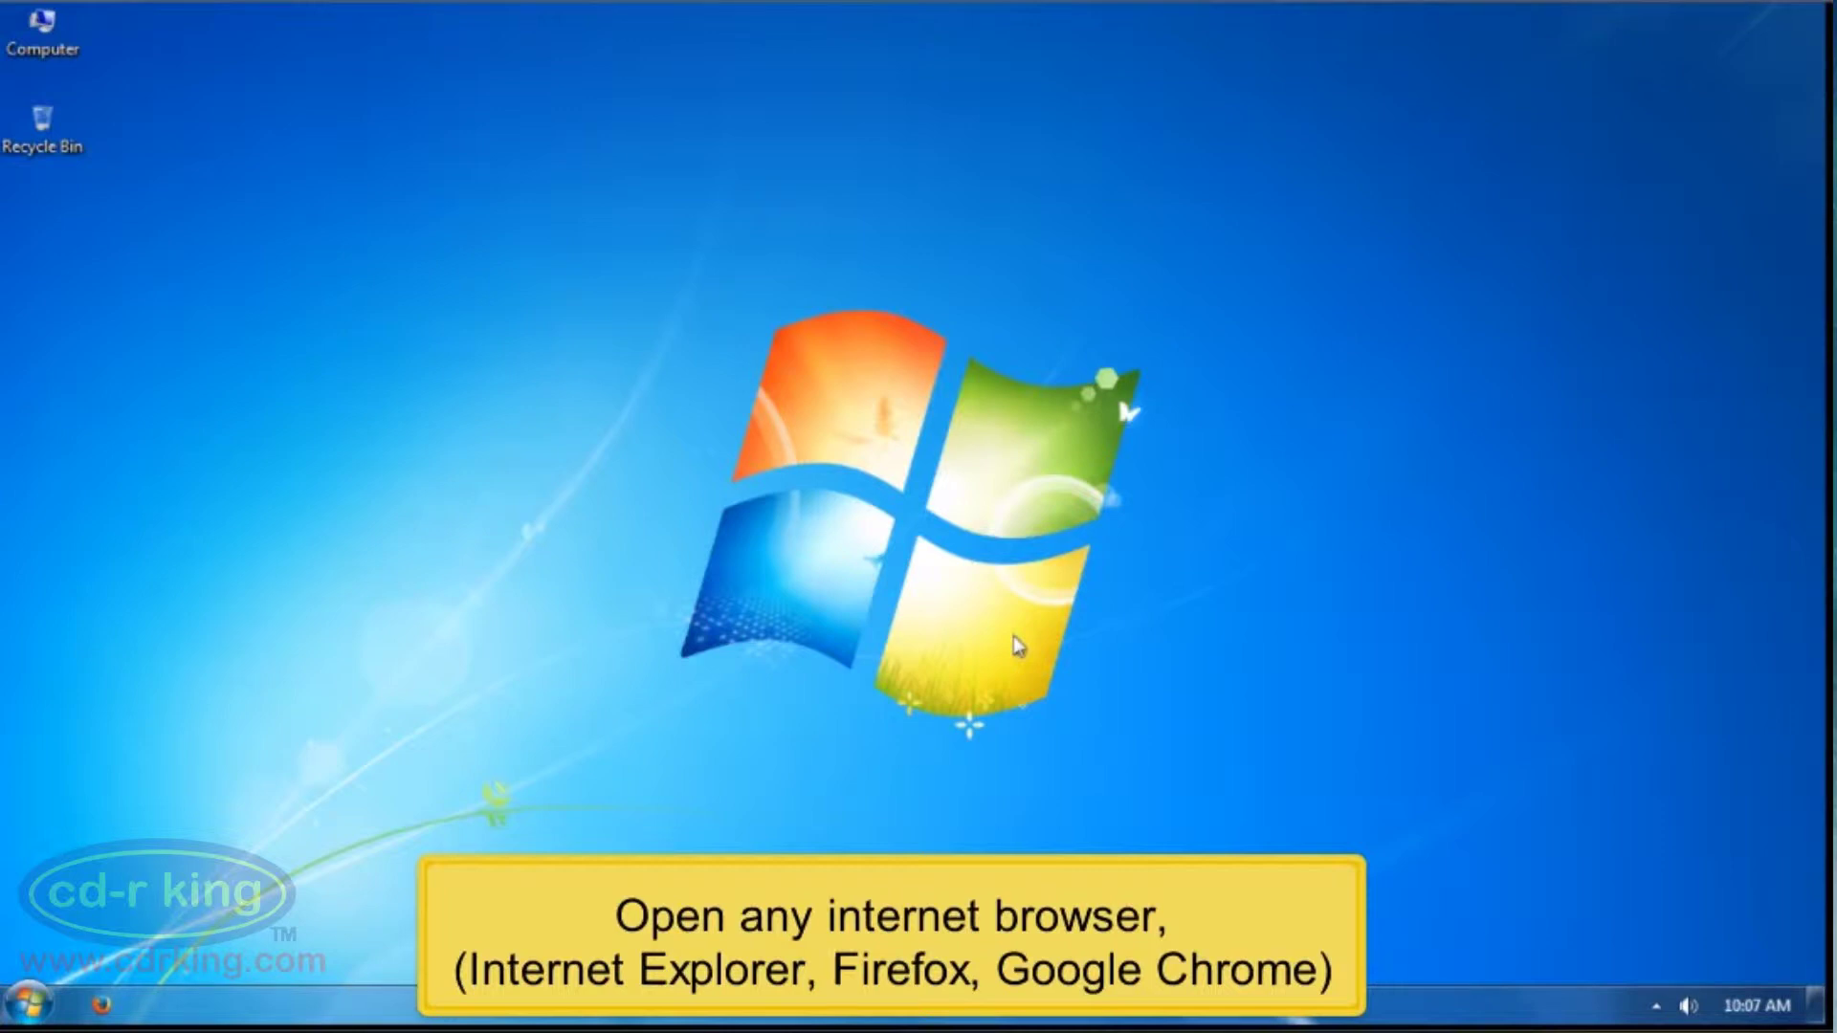
click(88, 1013)
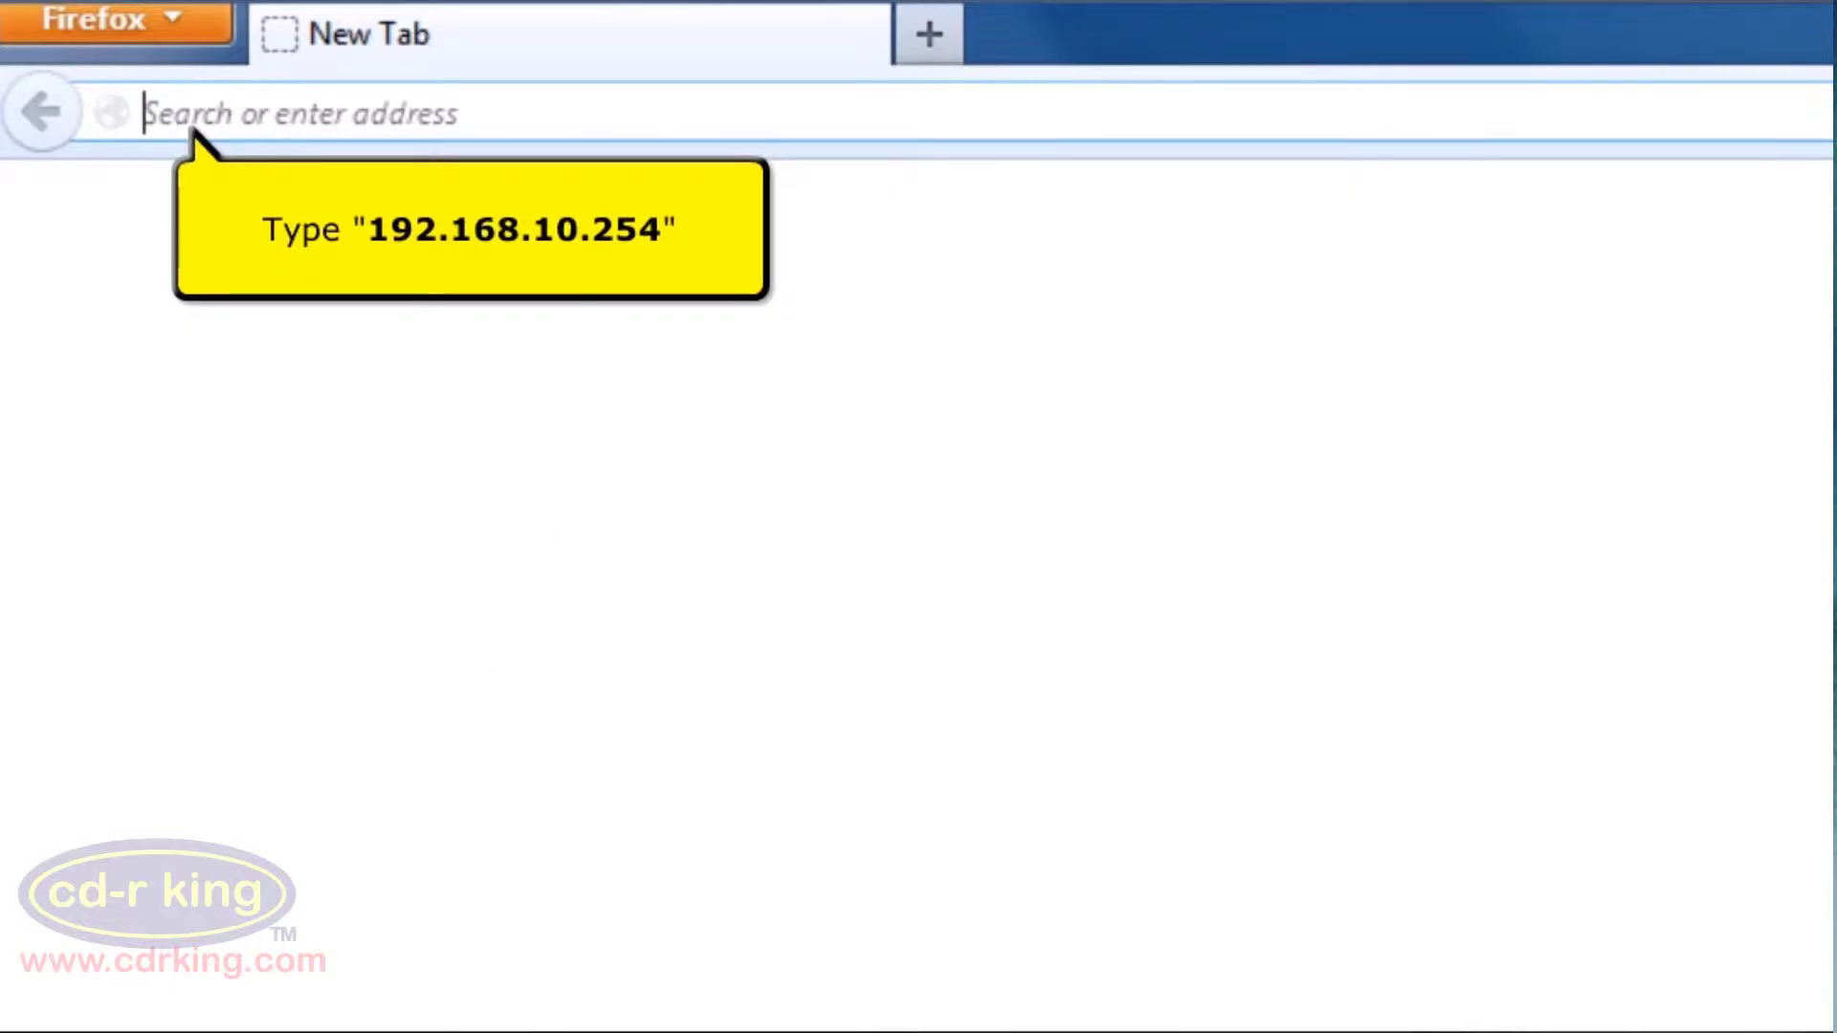
Go to 192.168.10.254 to load the router's wizard setup page
text(19)
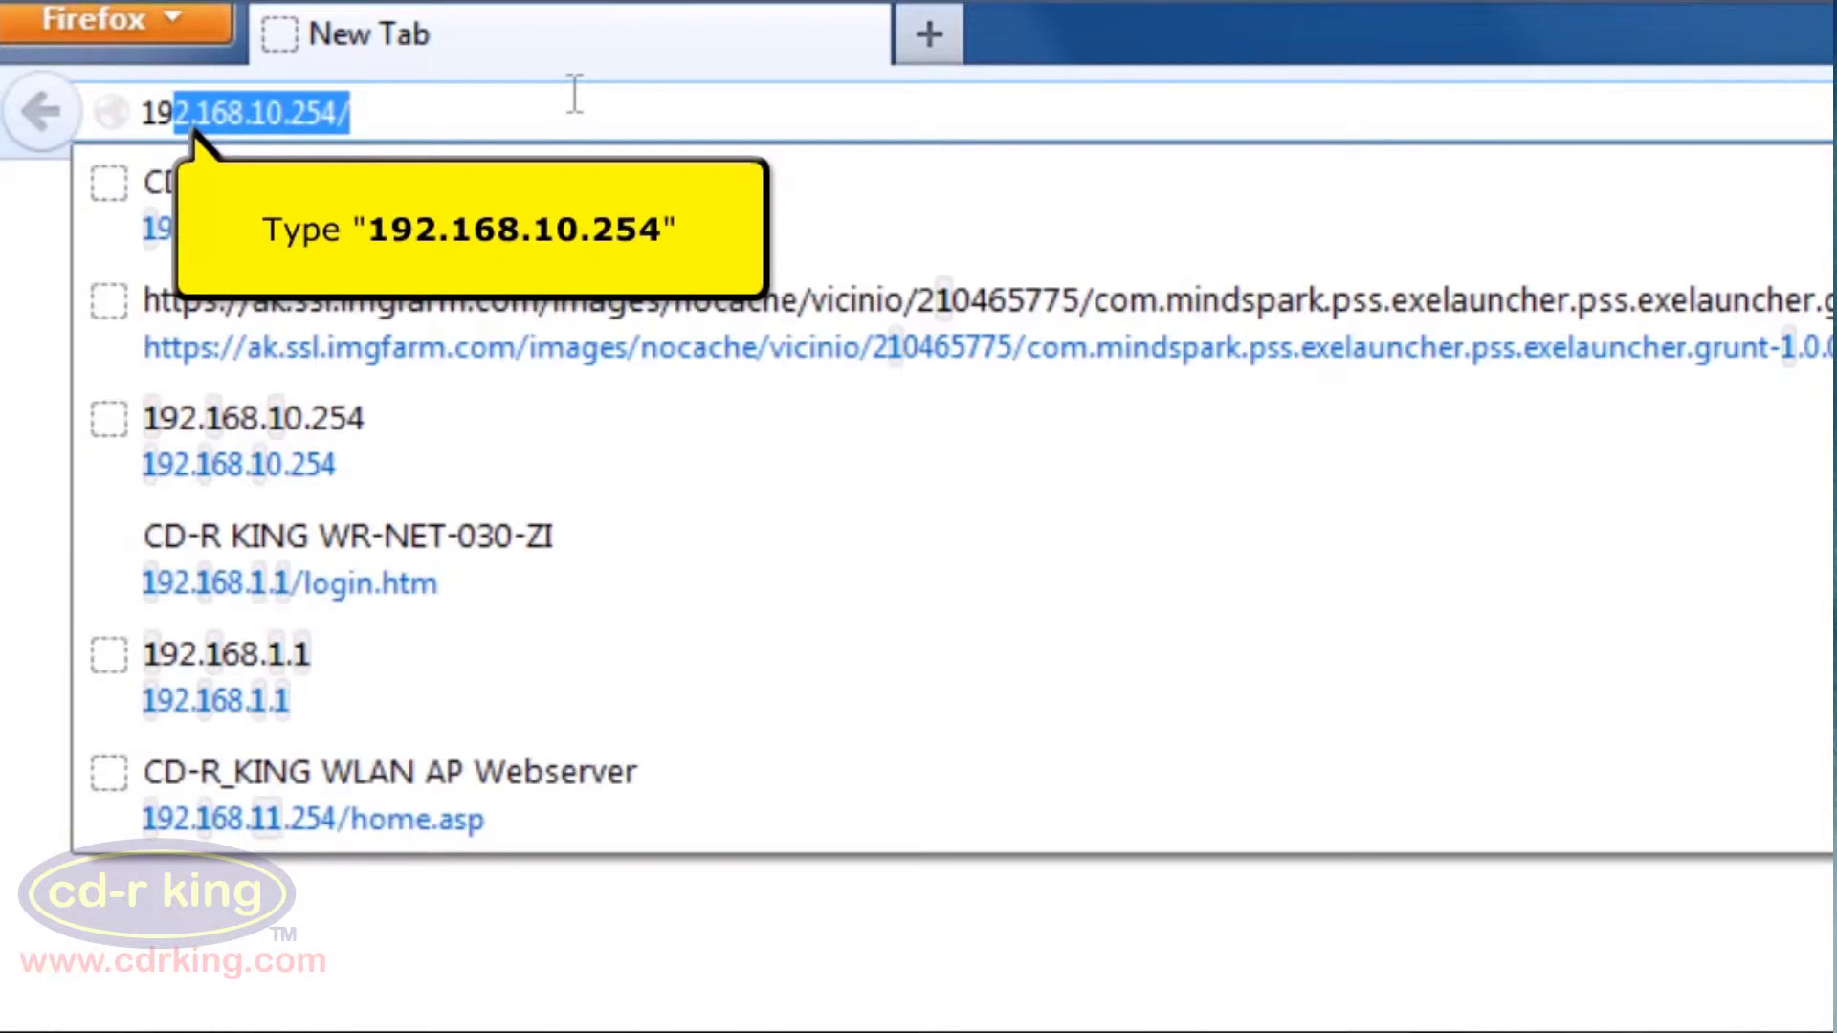
text(2.168.10.254)
key(Return)
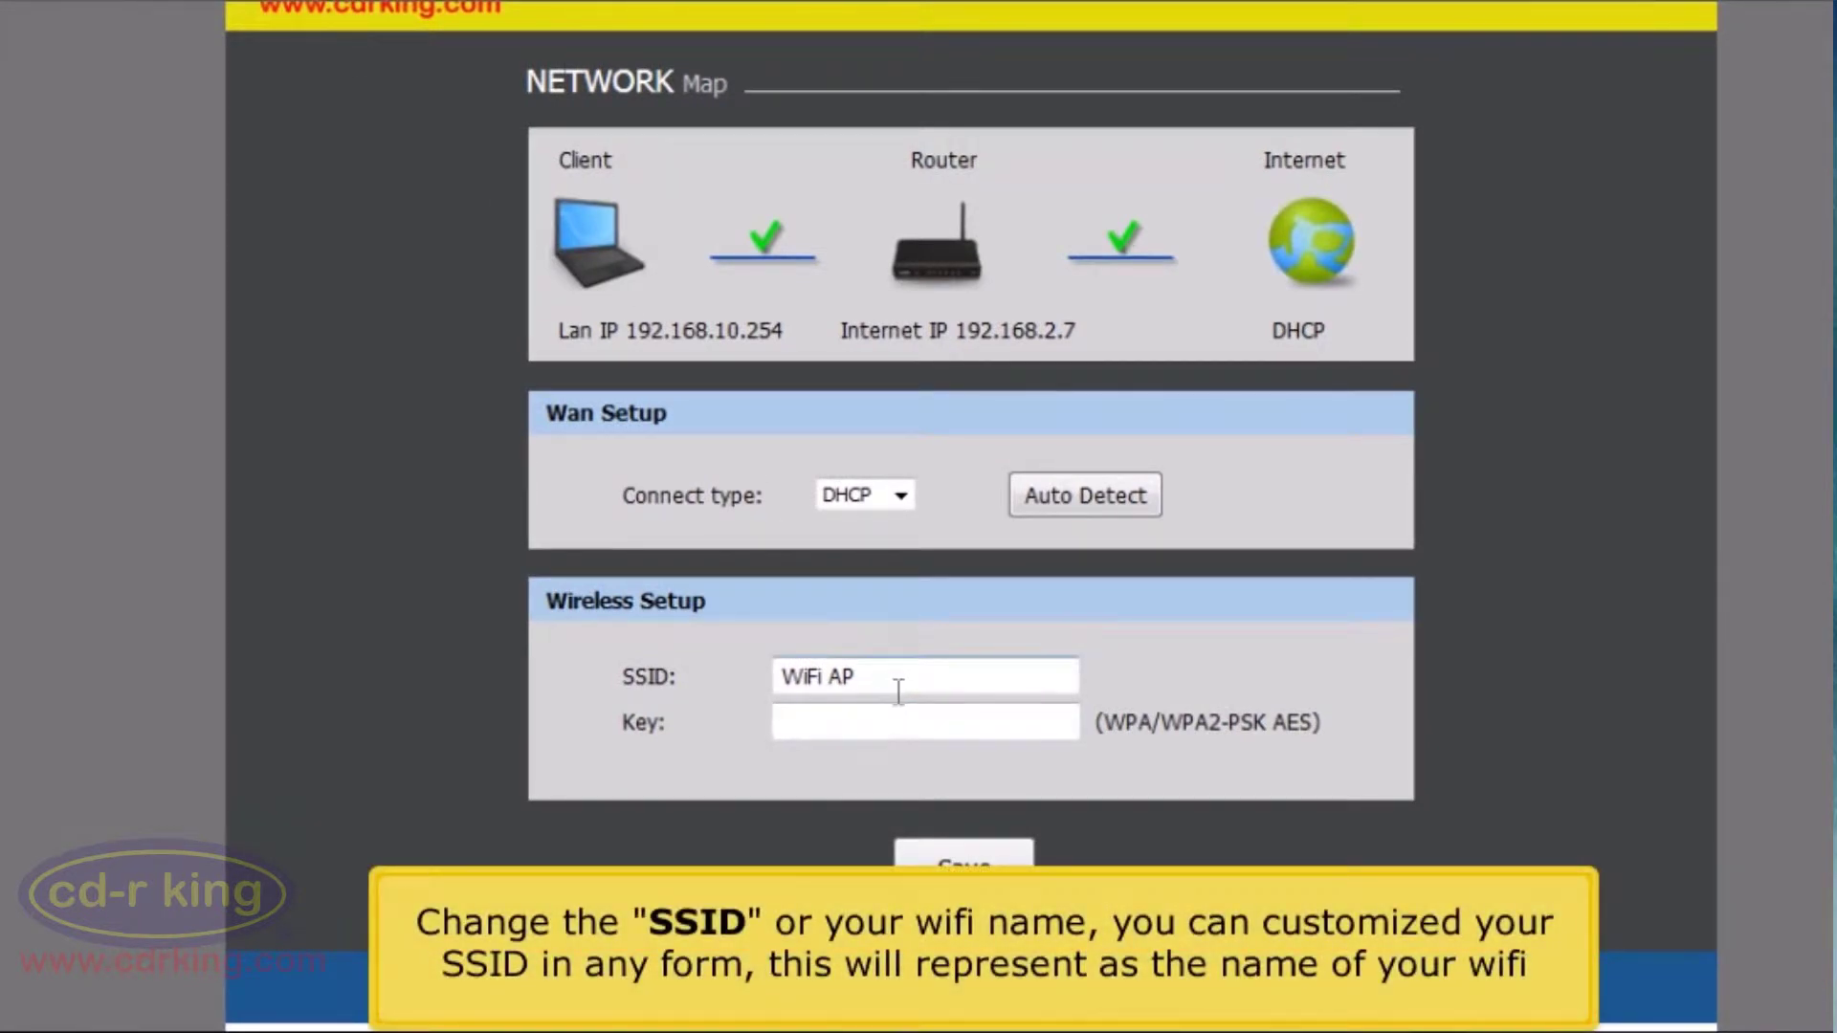
Change the SSID from 'WiFi AP' to 'cd-r king wi-fi', enter the Wi-Fi password as Key, and save
drag(898, 690, 484, 688)
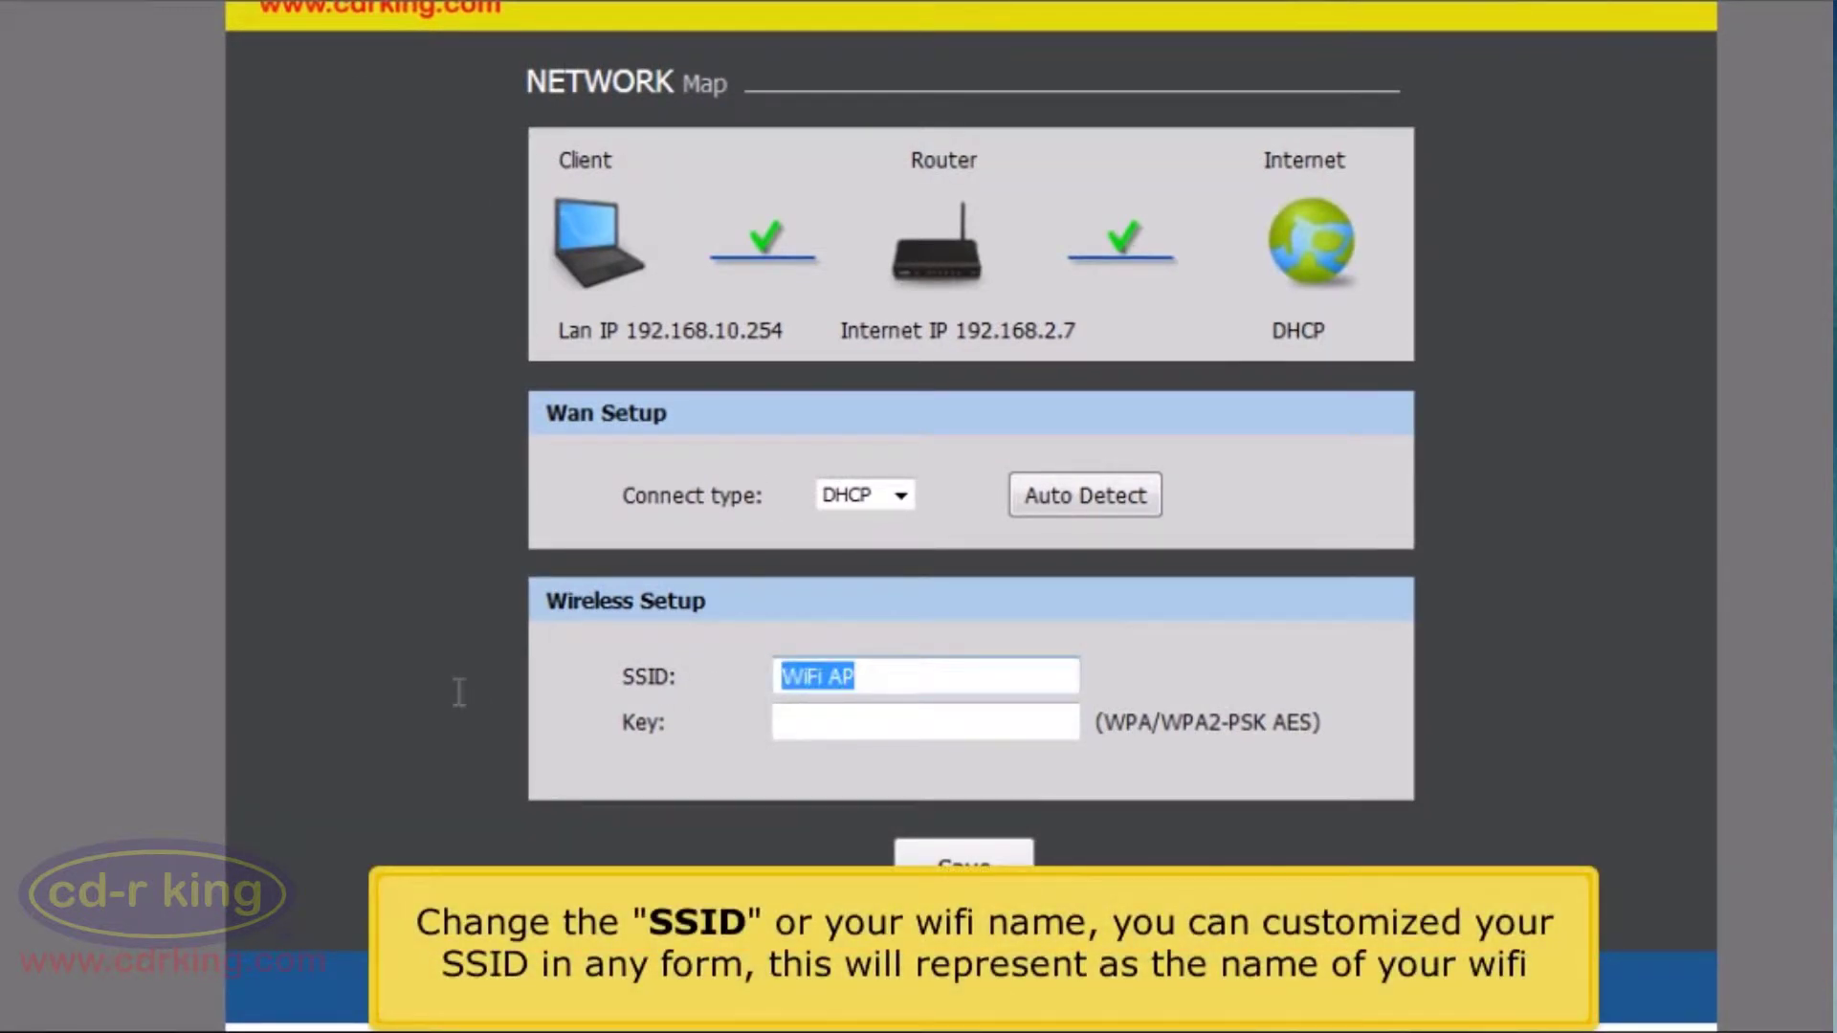
text(cd-)
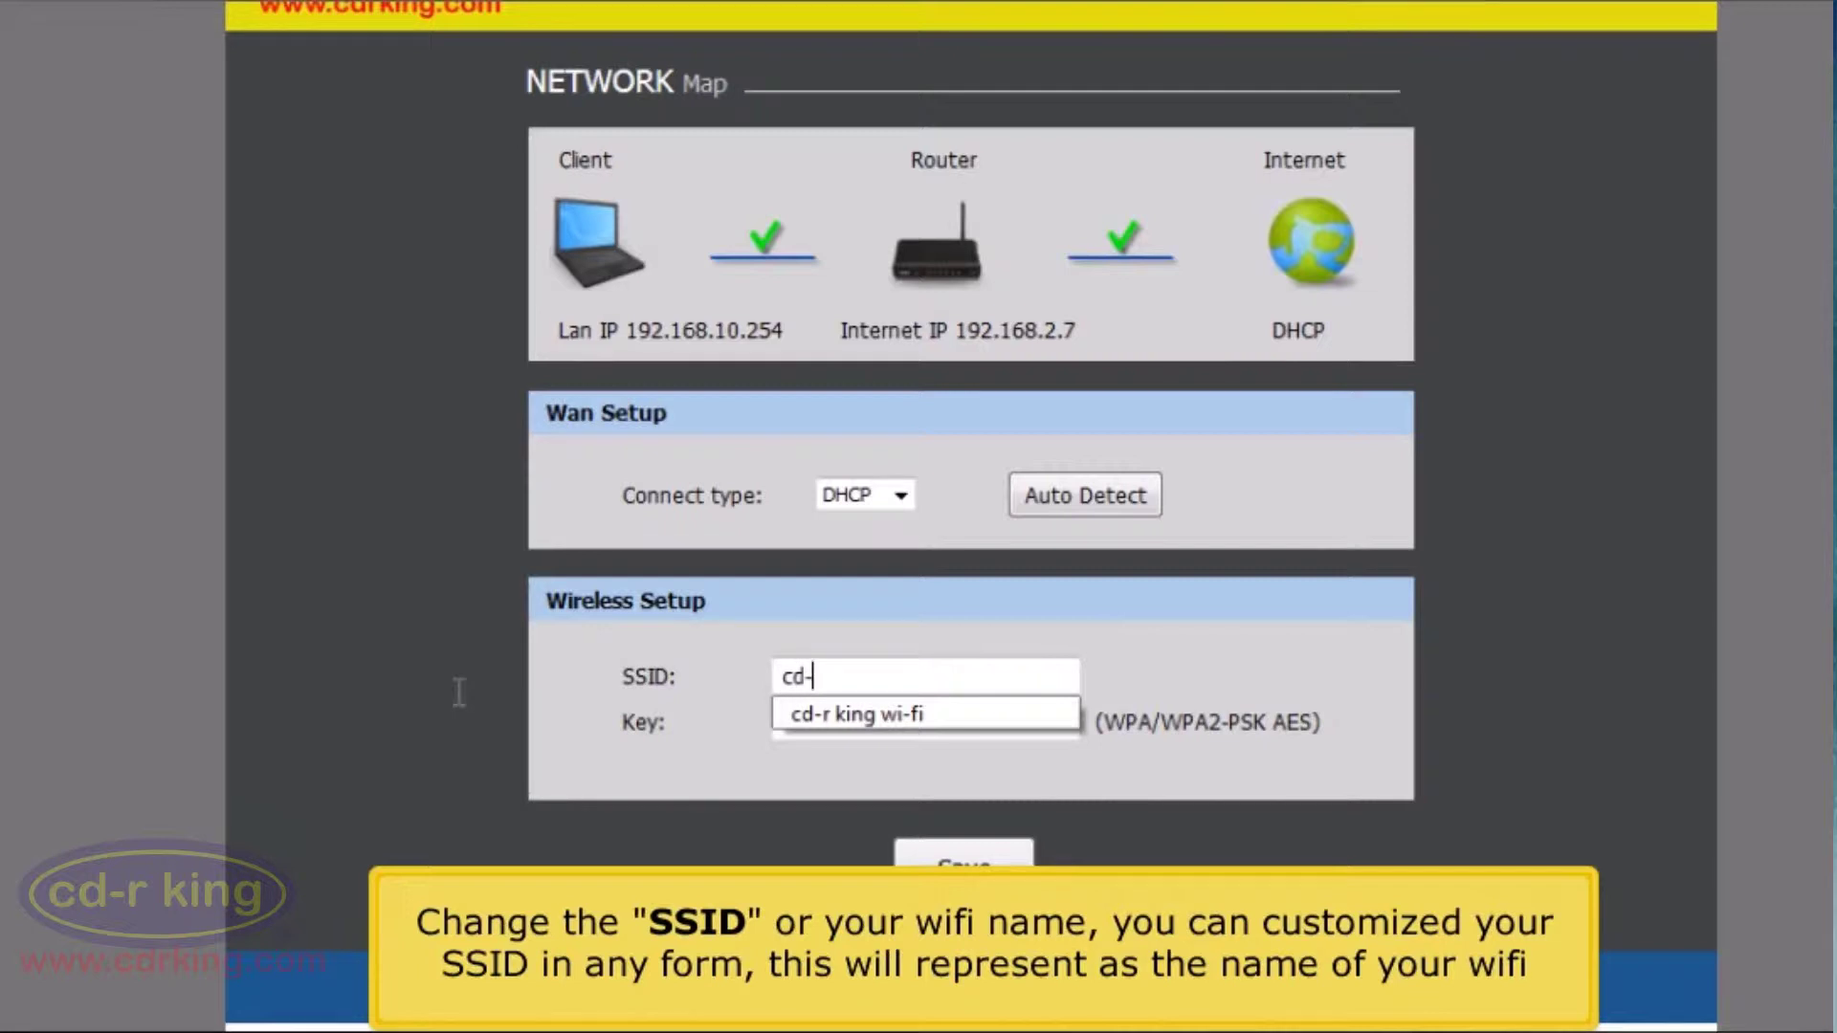
text(r king wi-fi)
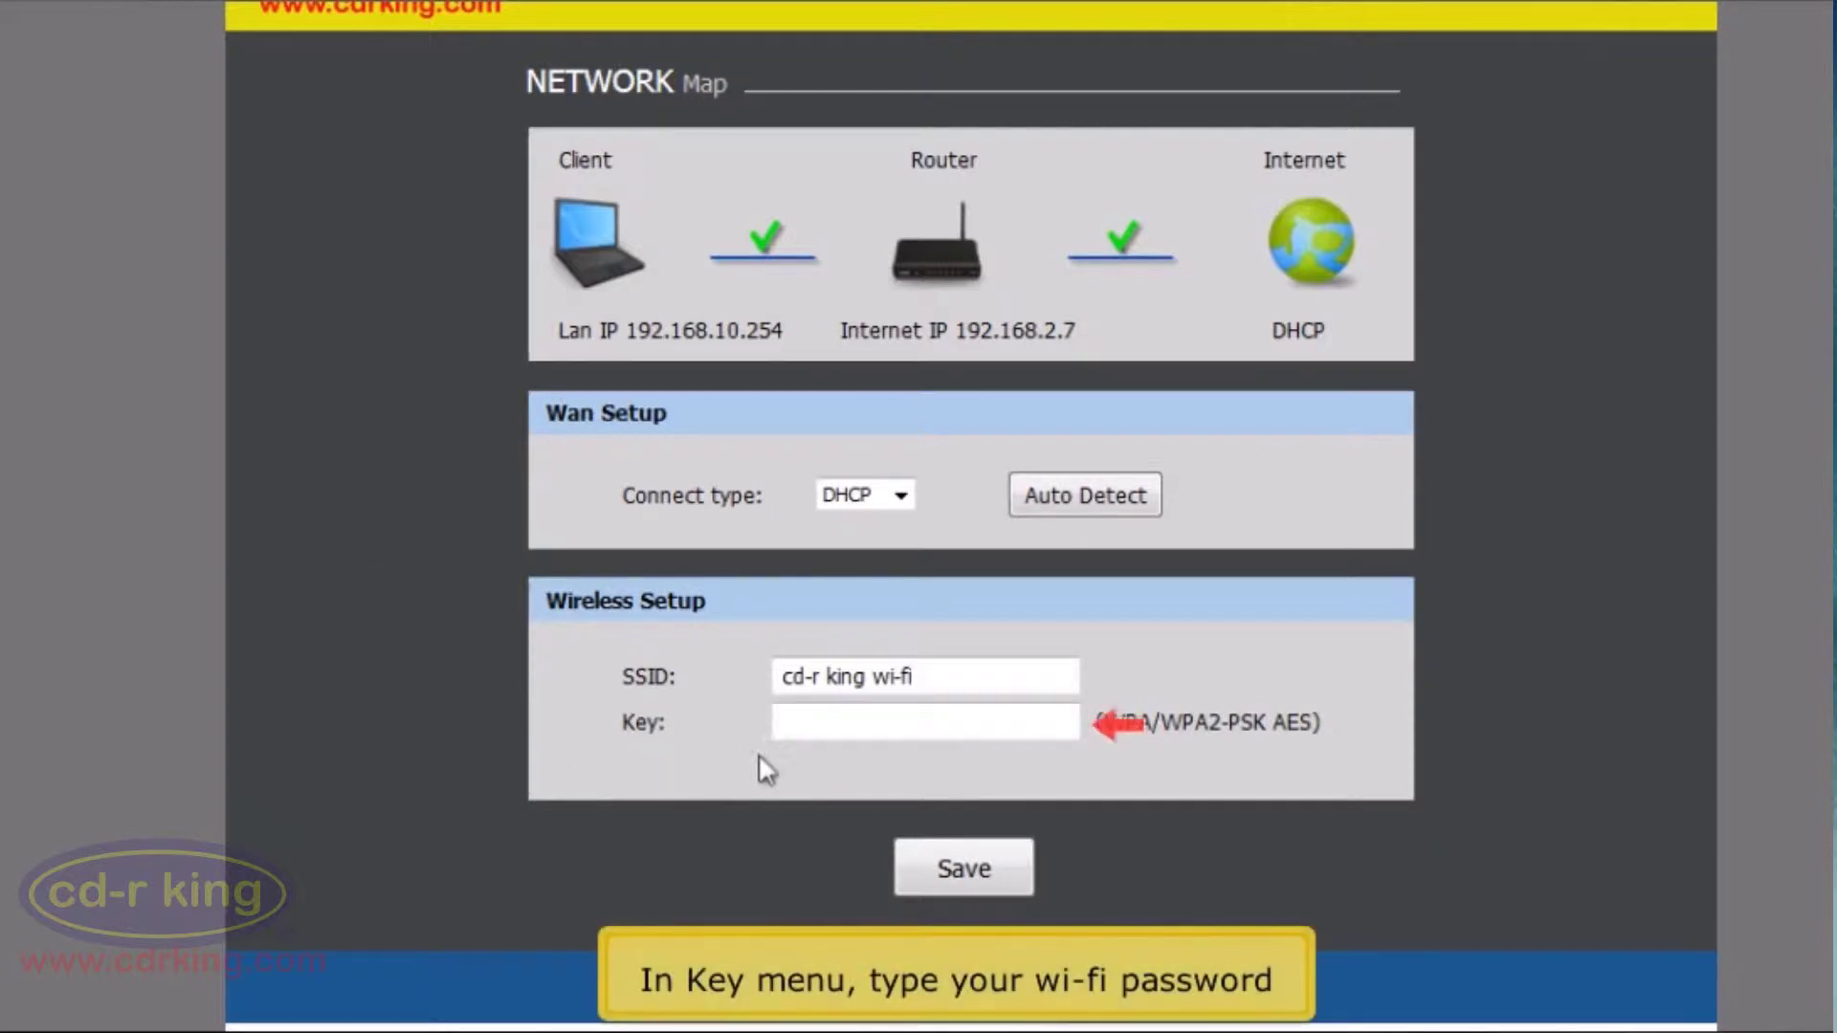
click(784, 732)
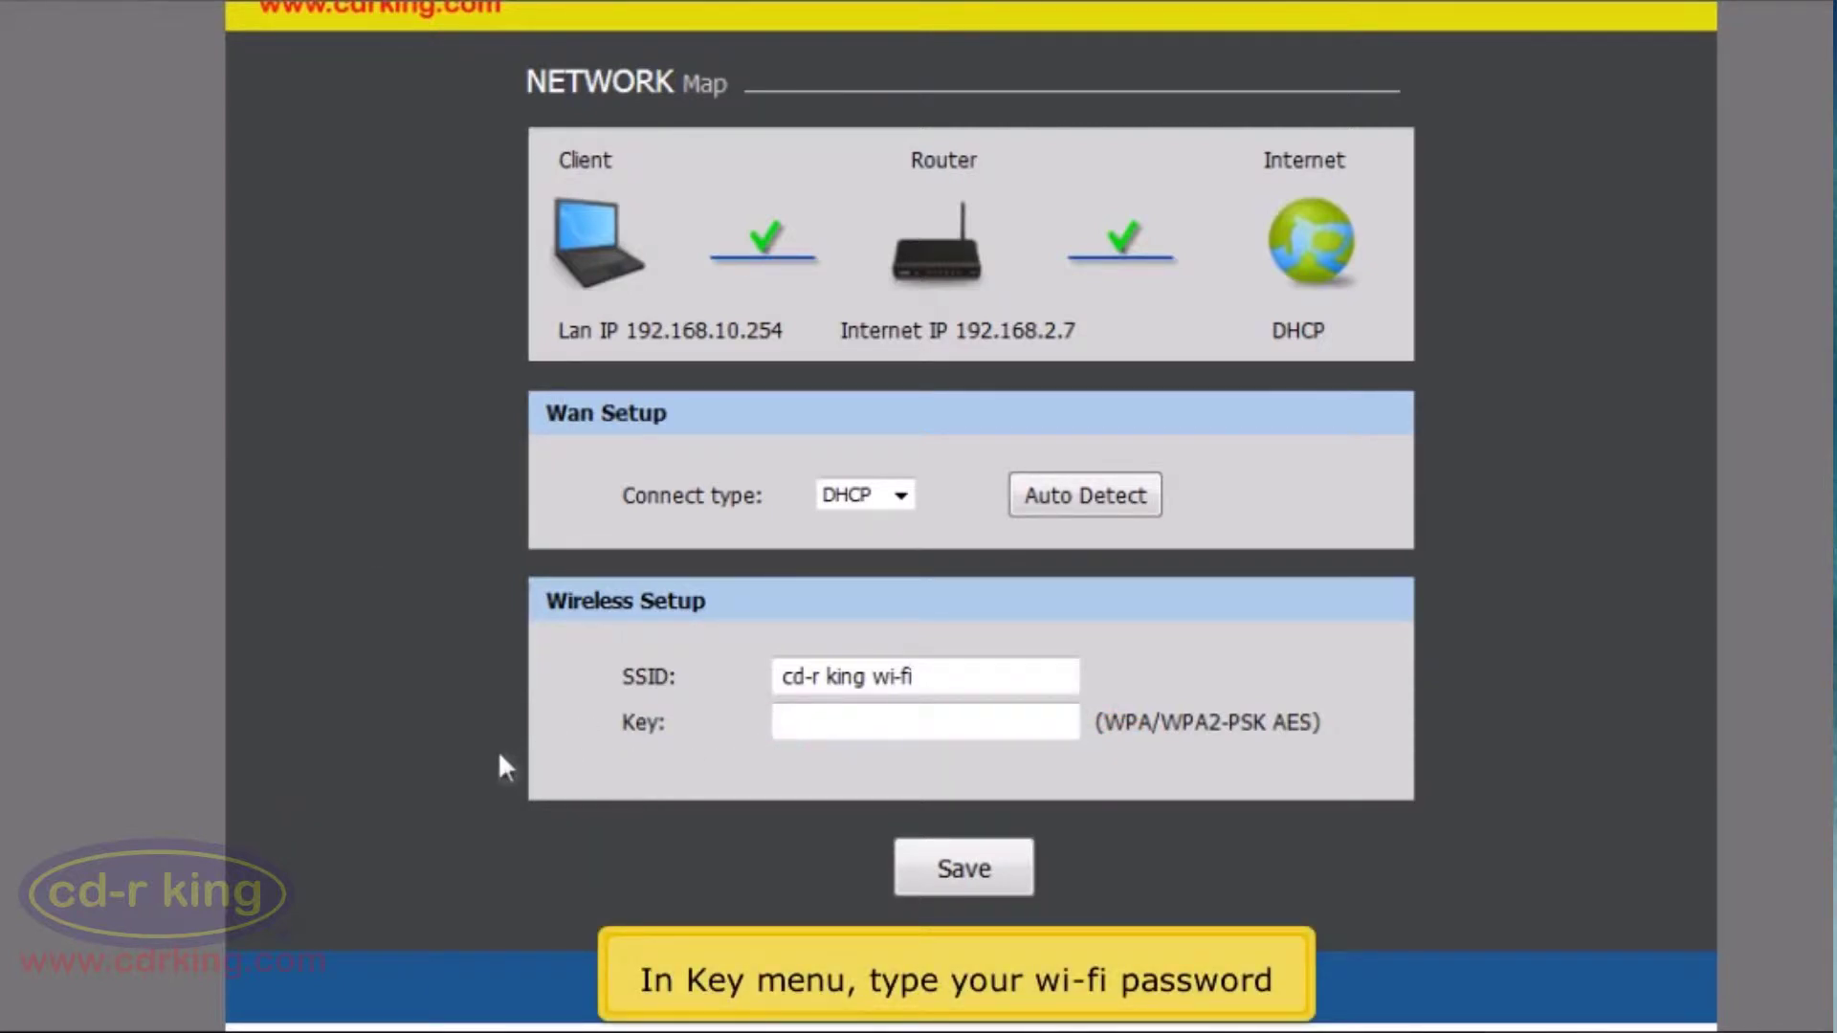
text(123456789)
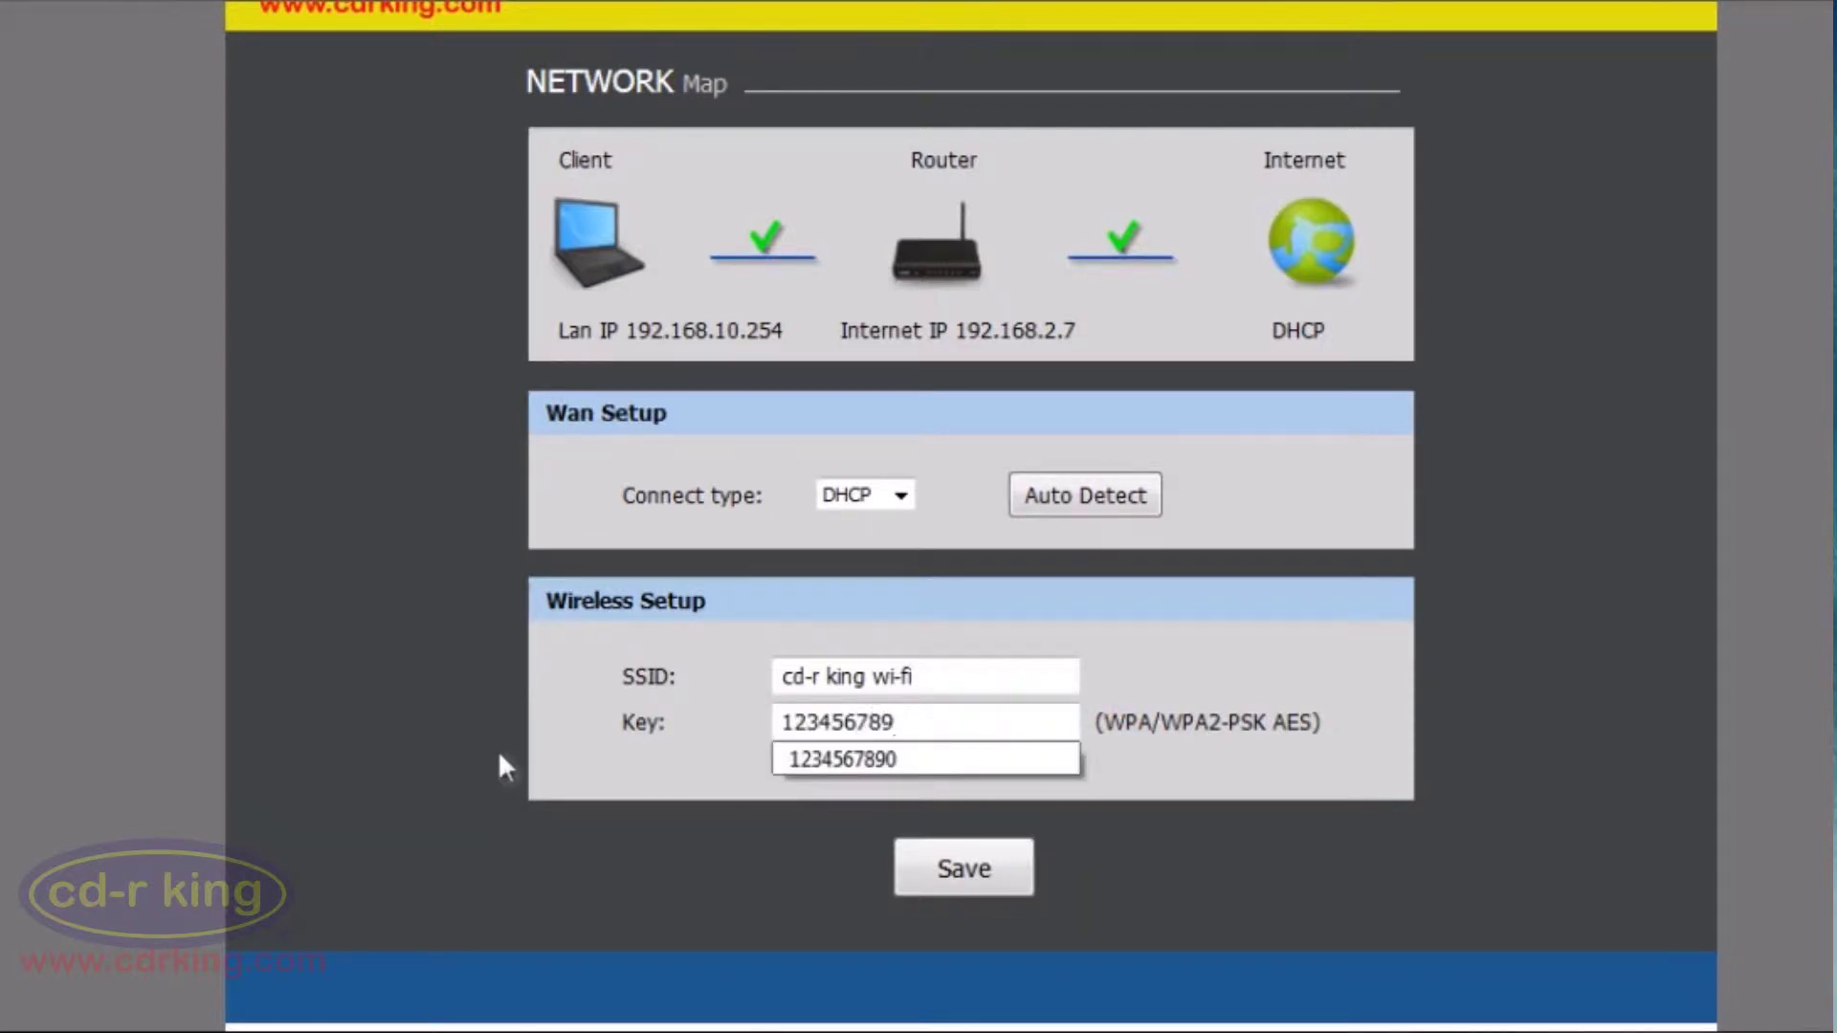
text(0)
click(958, 872)
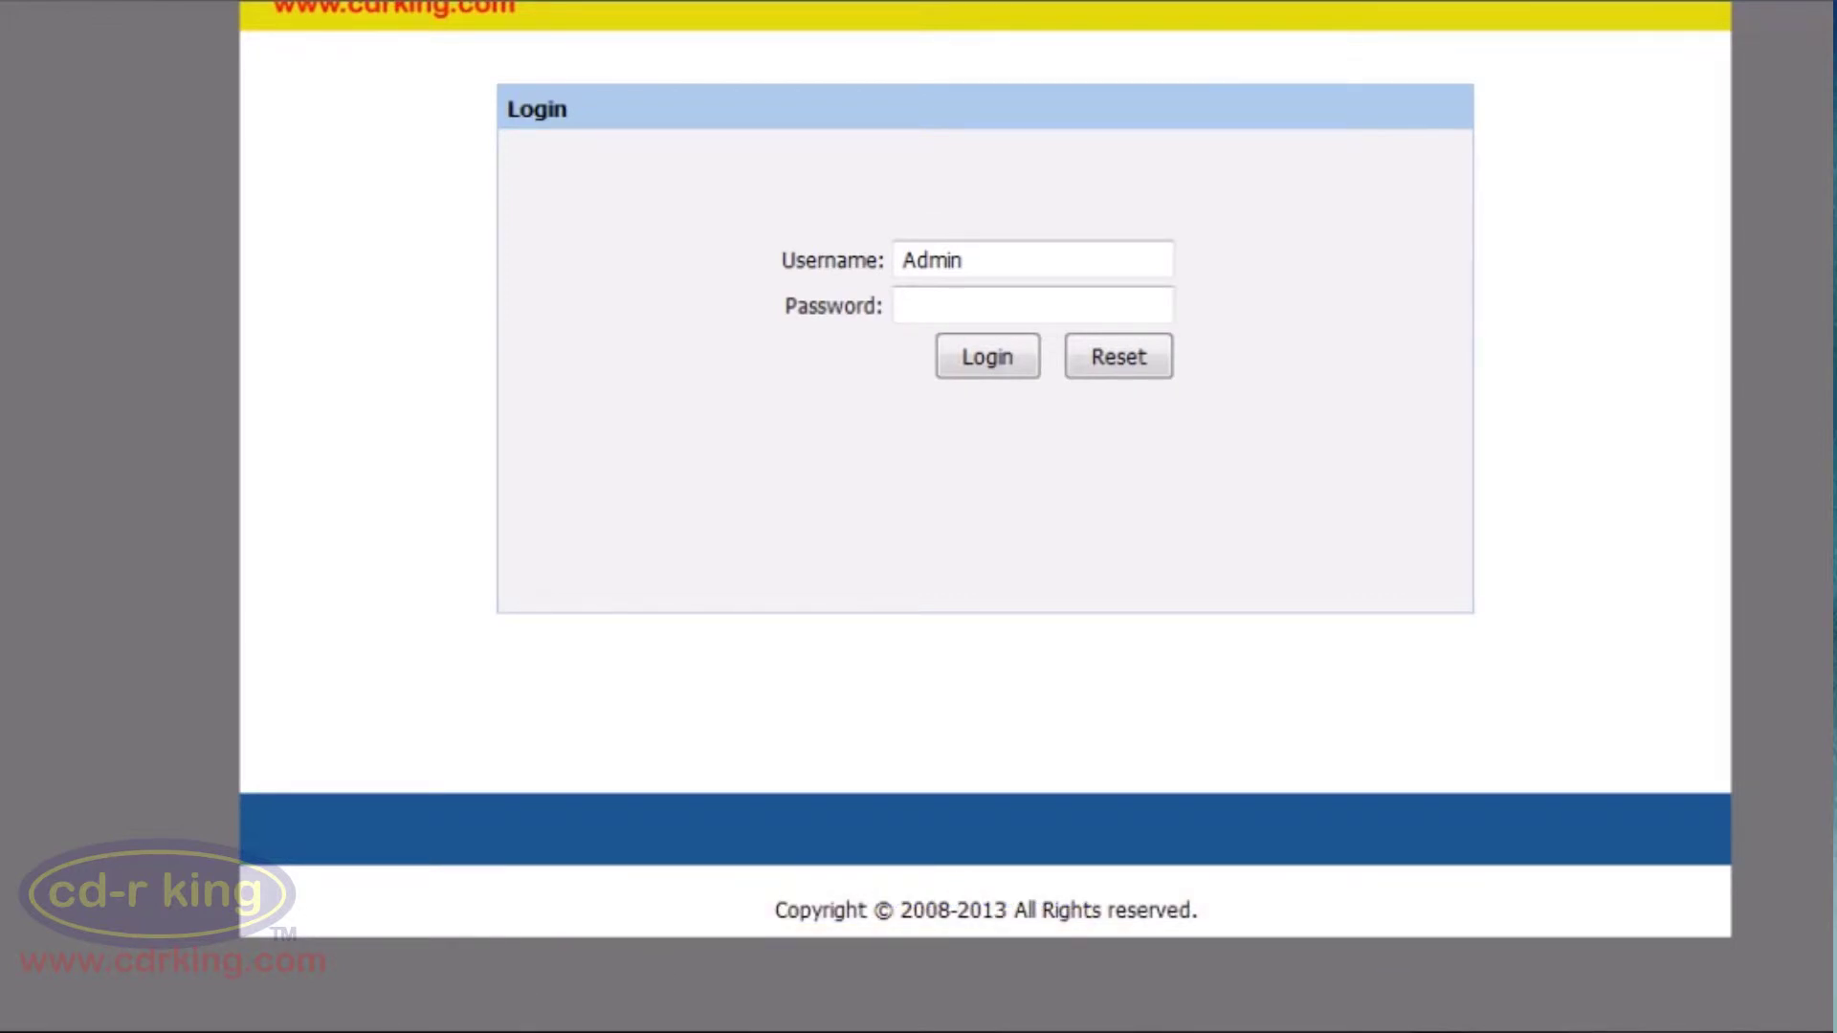
Log back into the router and go to the Setup section's Quick Setup page
click(978, 382)
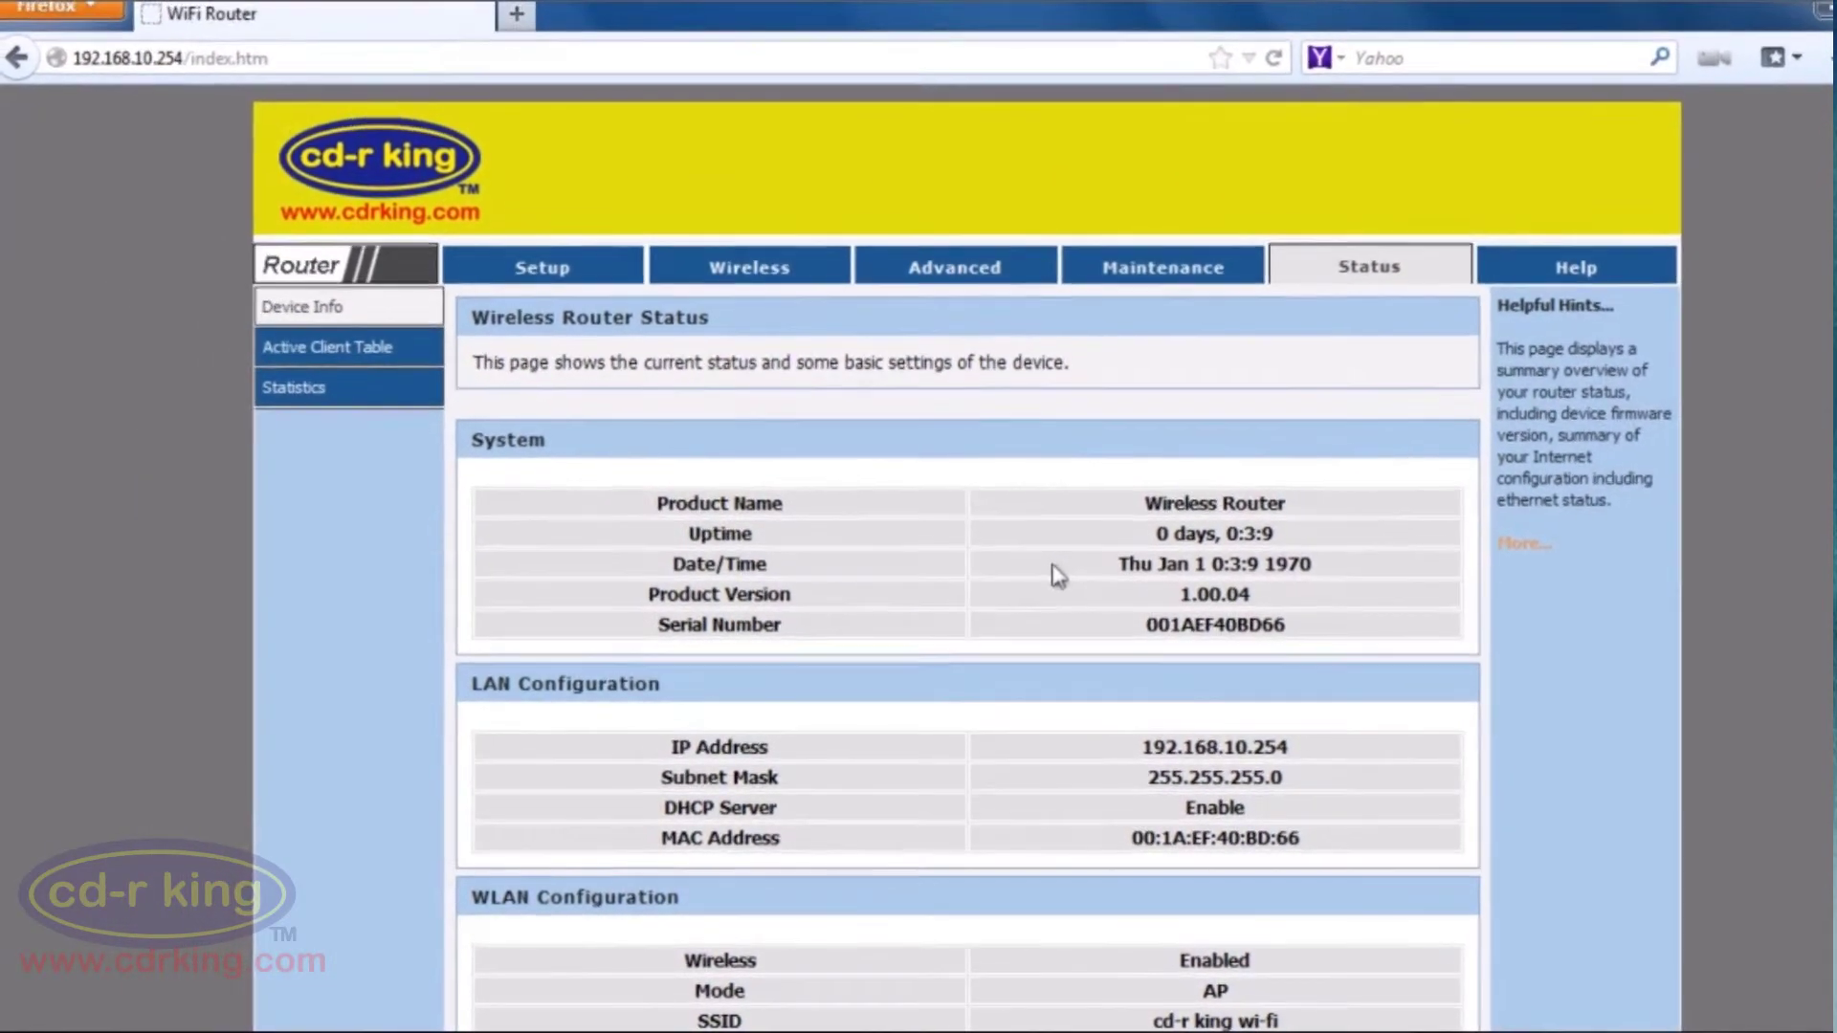
click(549, 271)
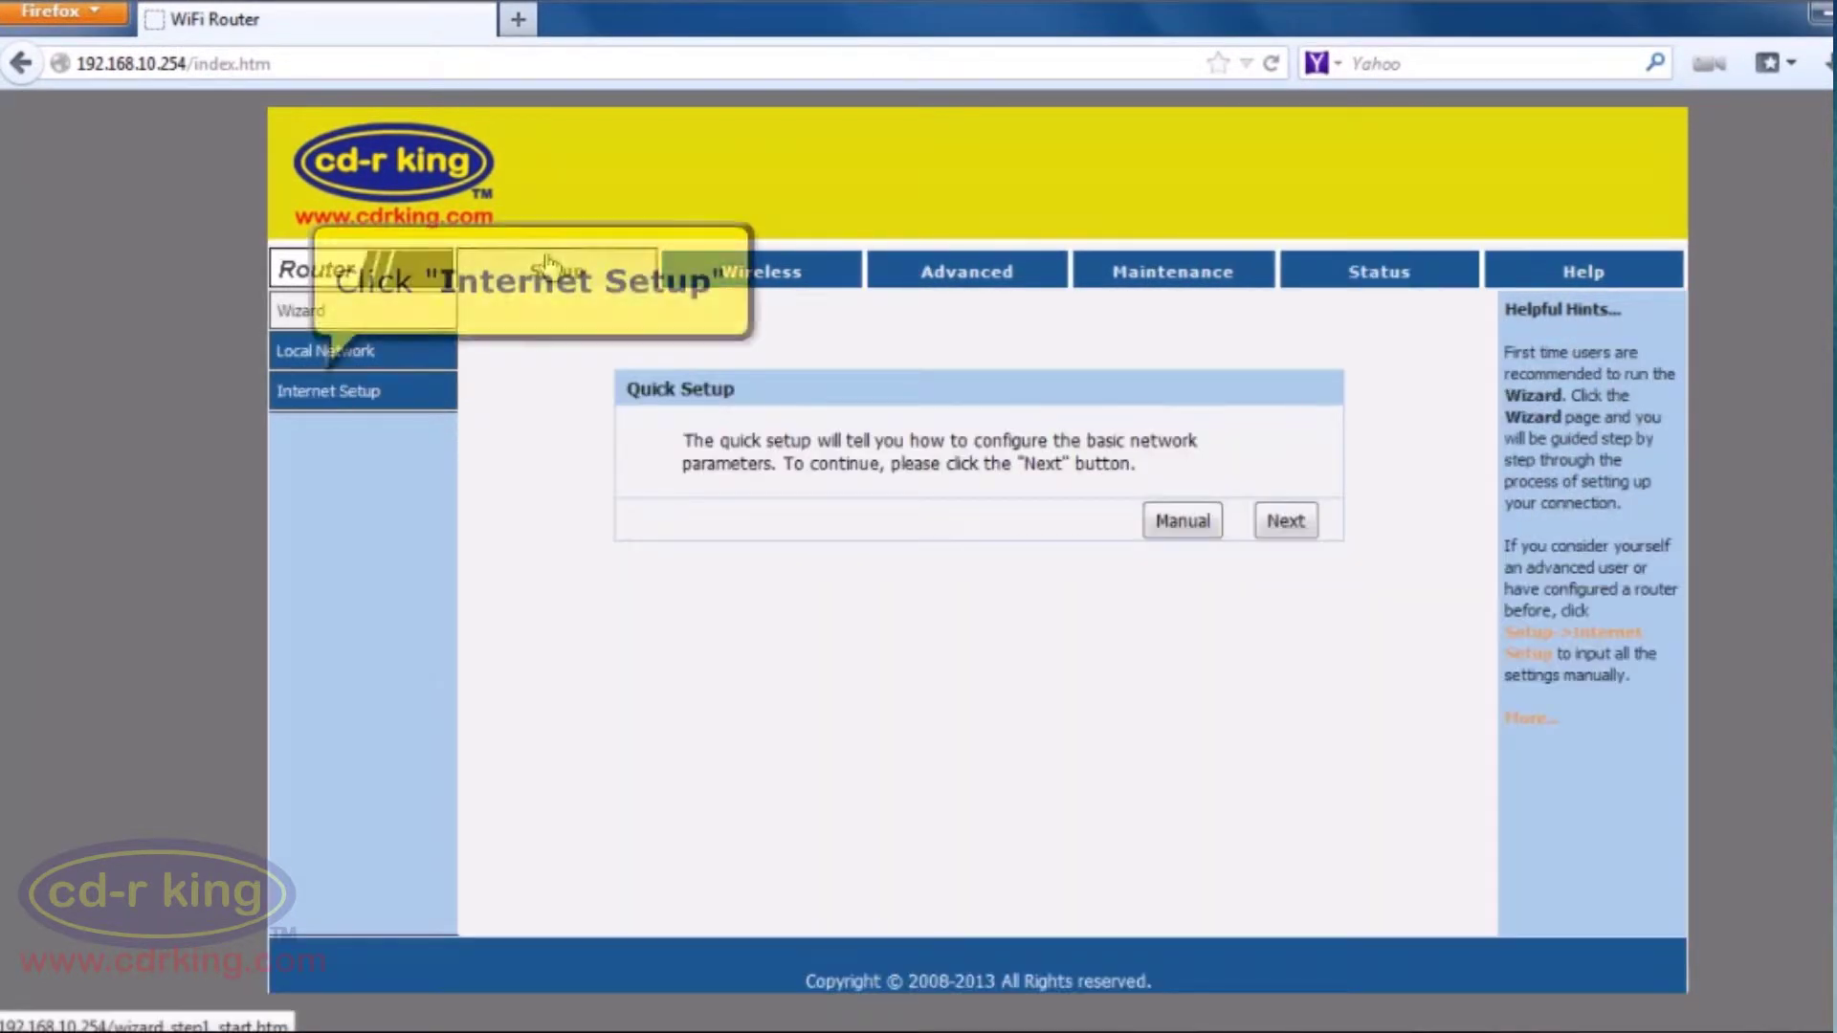
In Internet Setup, set WAN Access Type to DHCP Client, MAC Clone to MAC from PC, and apply
click(332, 401)
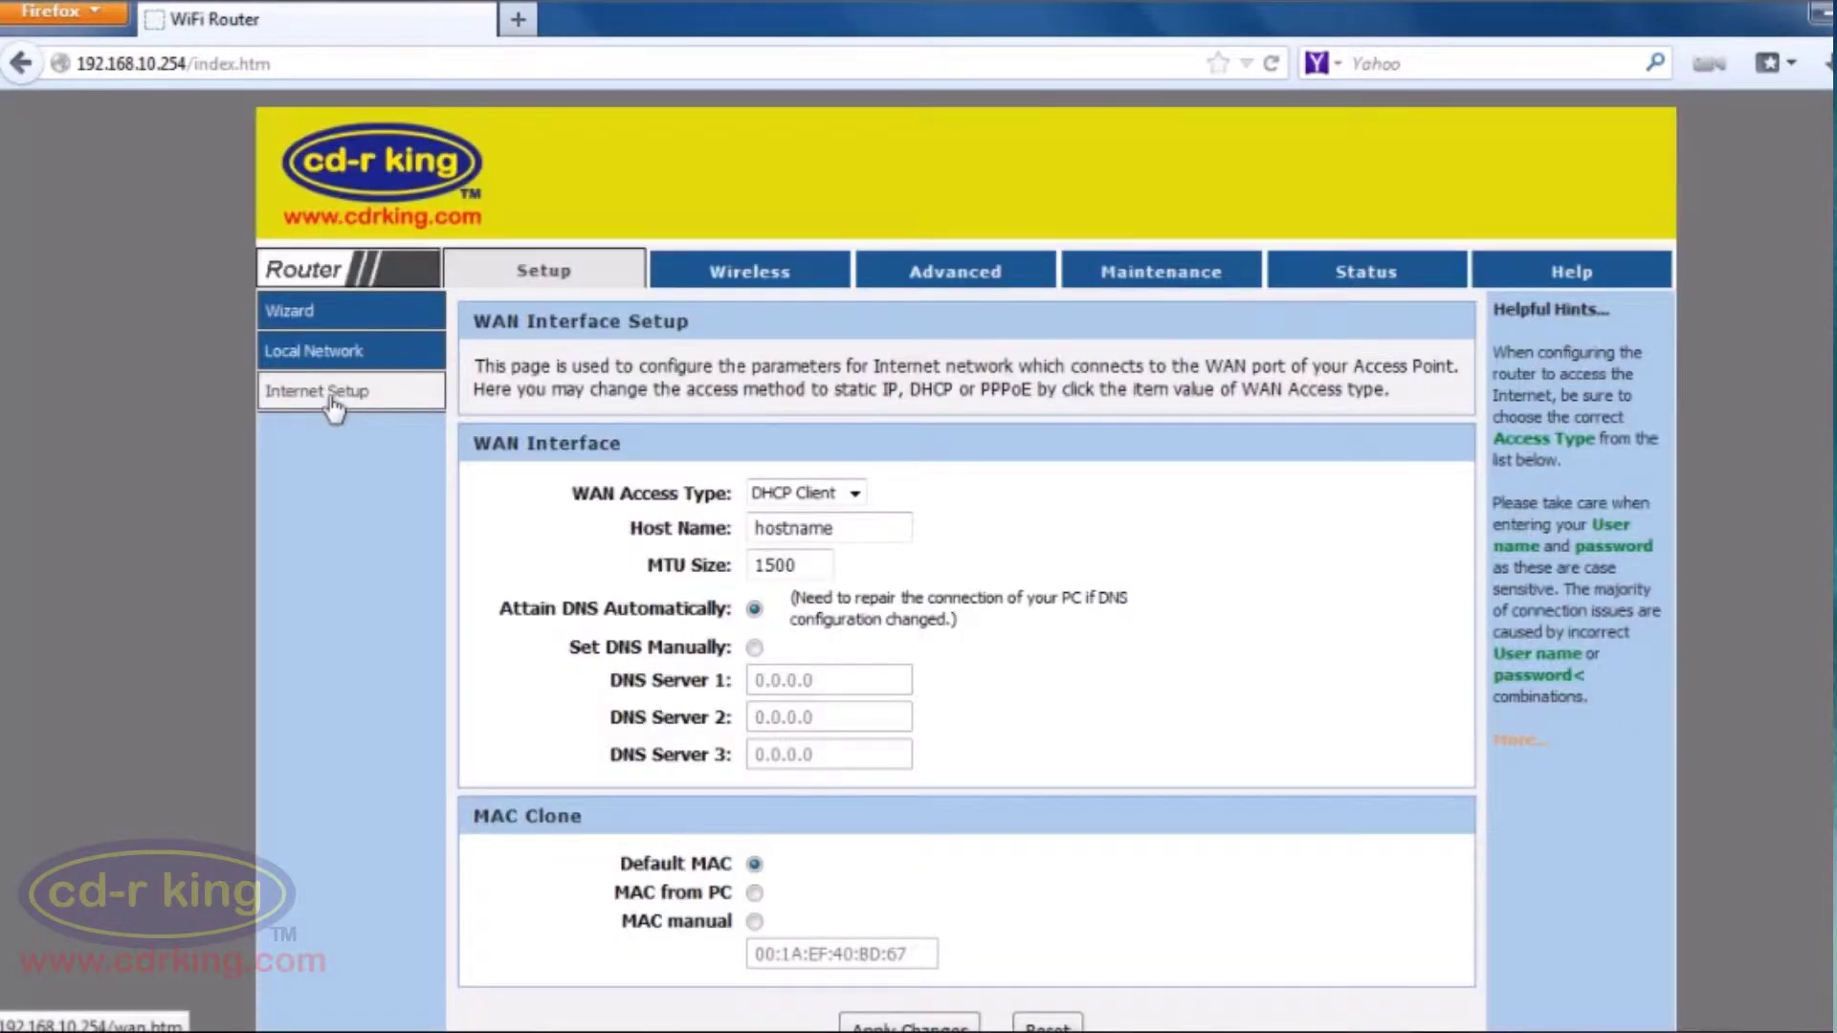
click(834, 493)
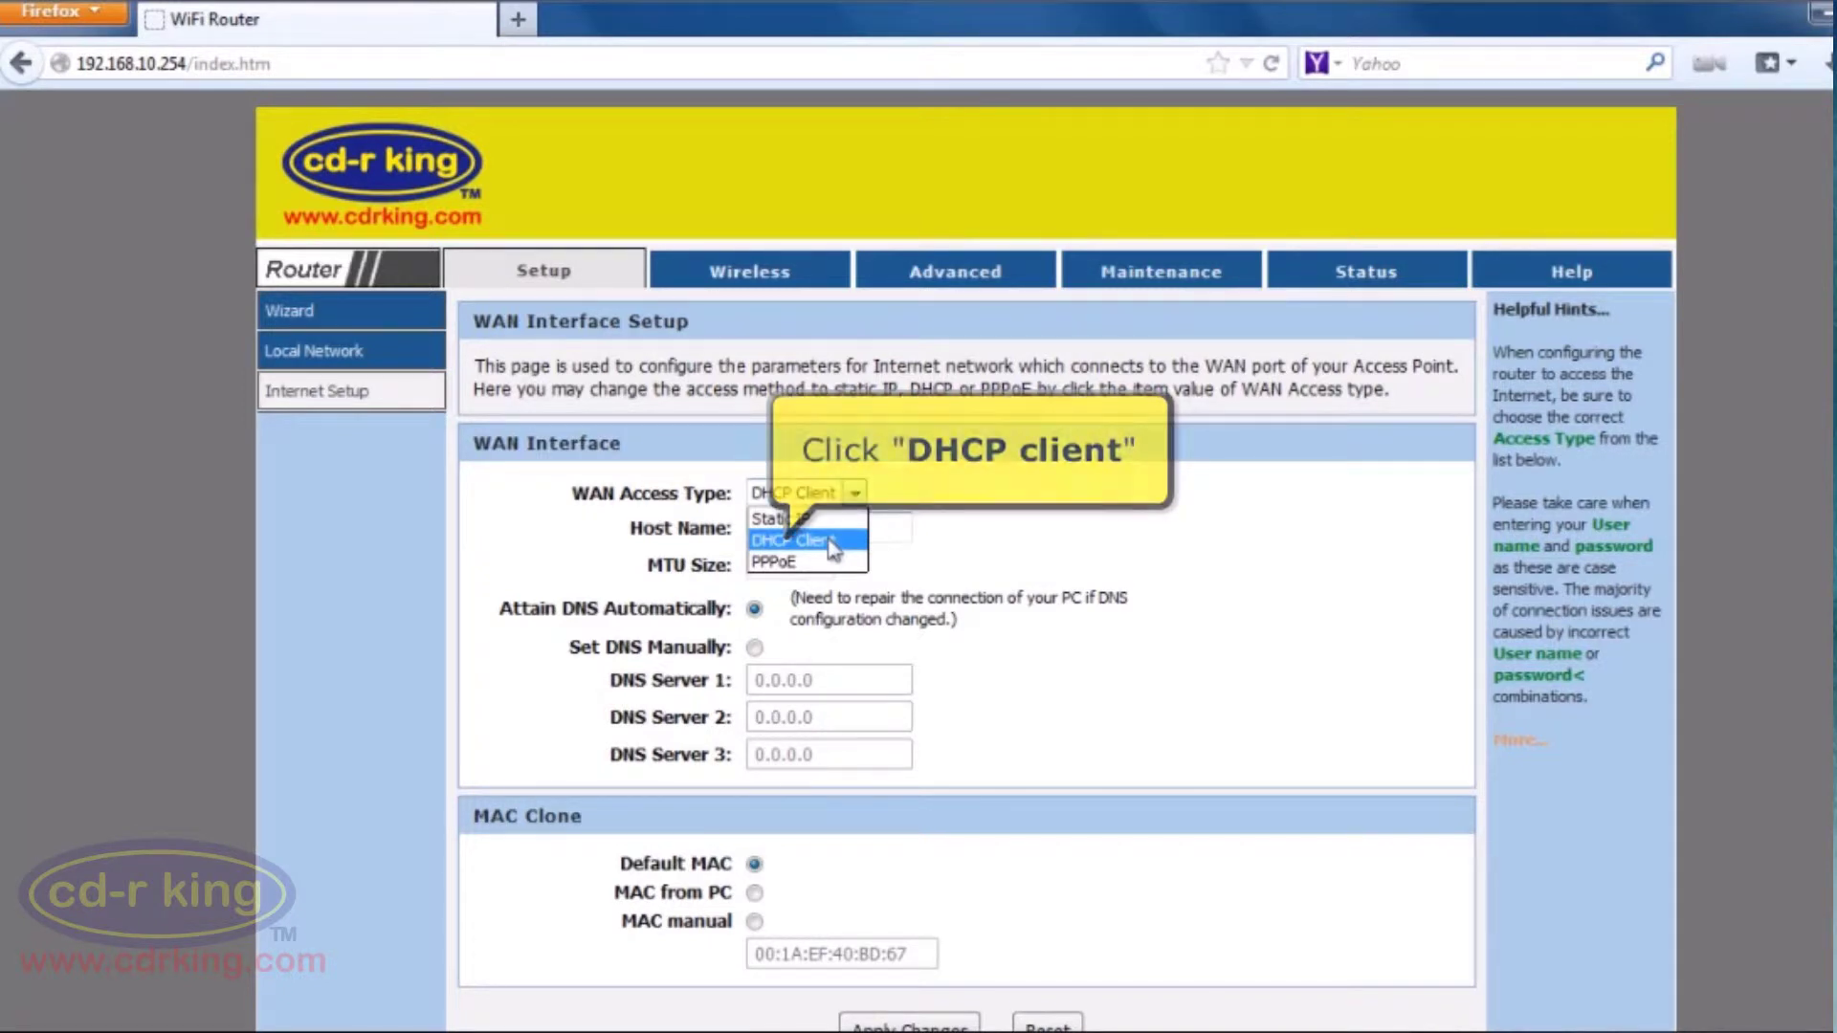
click(830, 542)
scroll(832, 547, down, 1)
scroll(831, 547, down, 1)
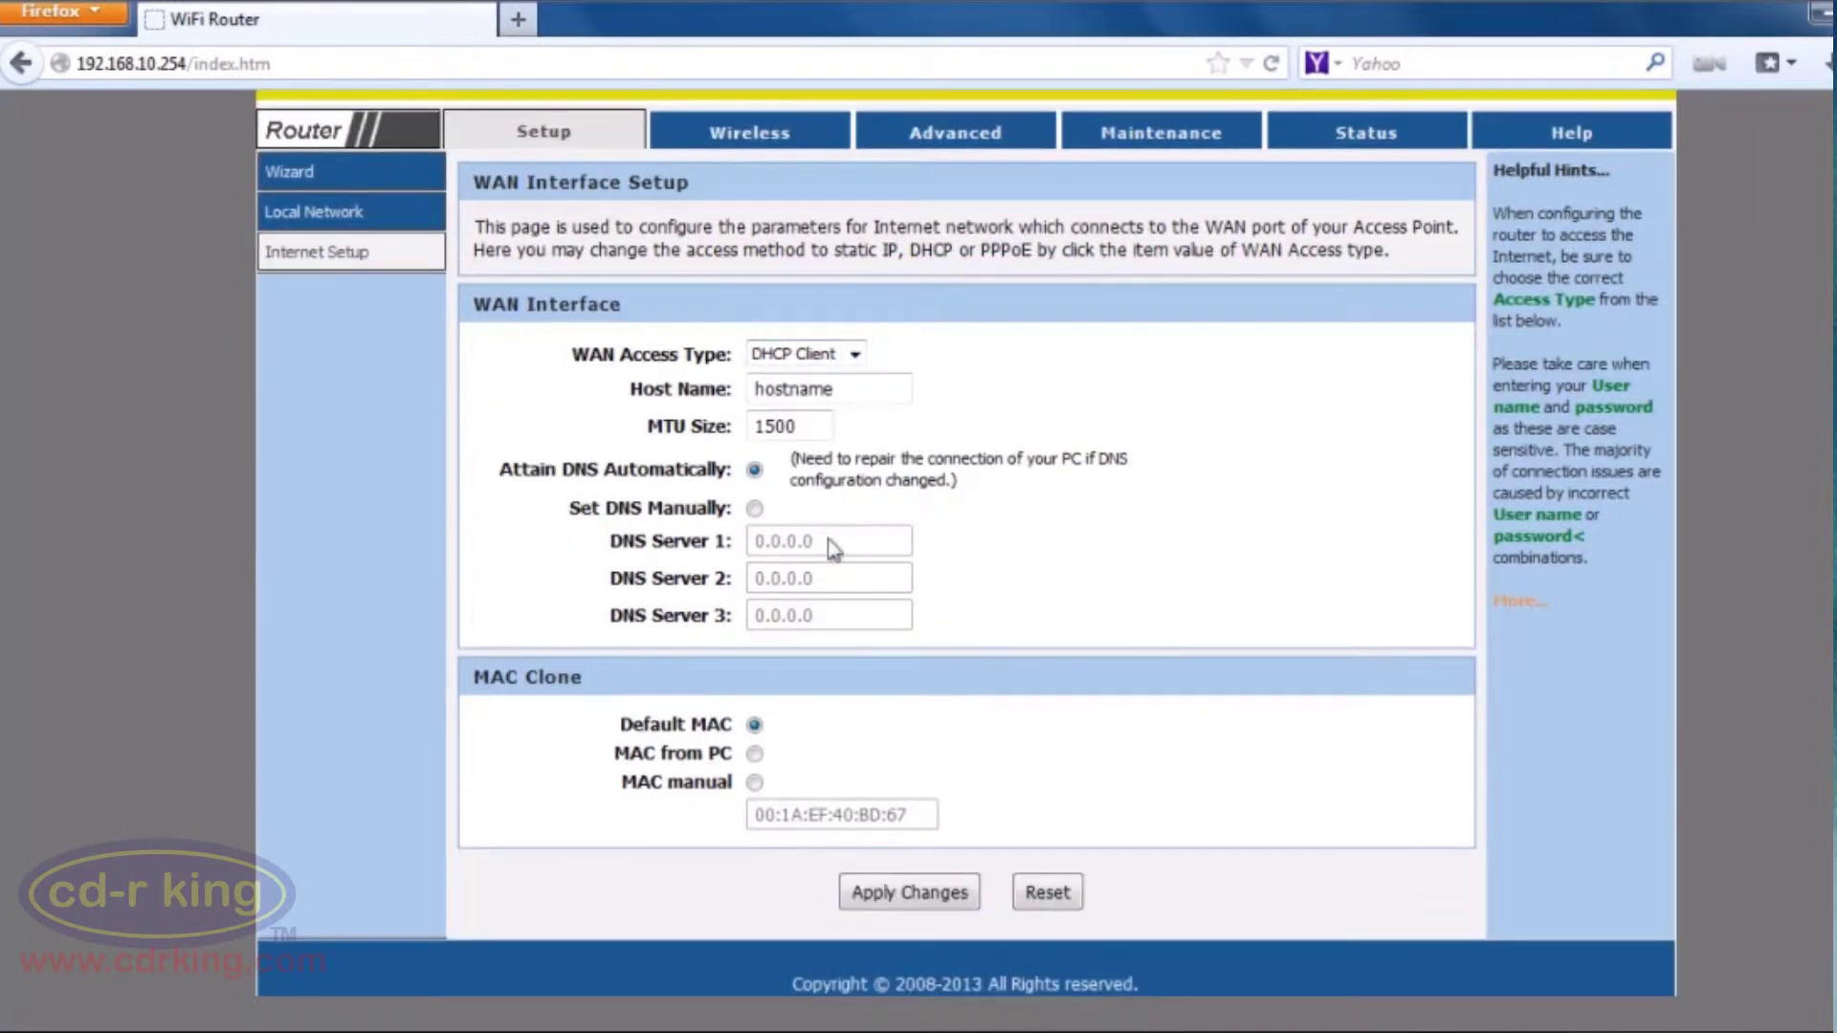
click(755, 754)
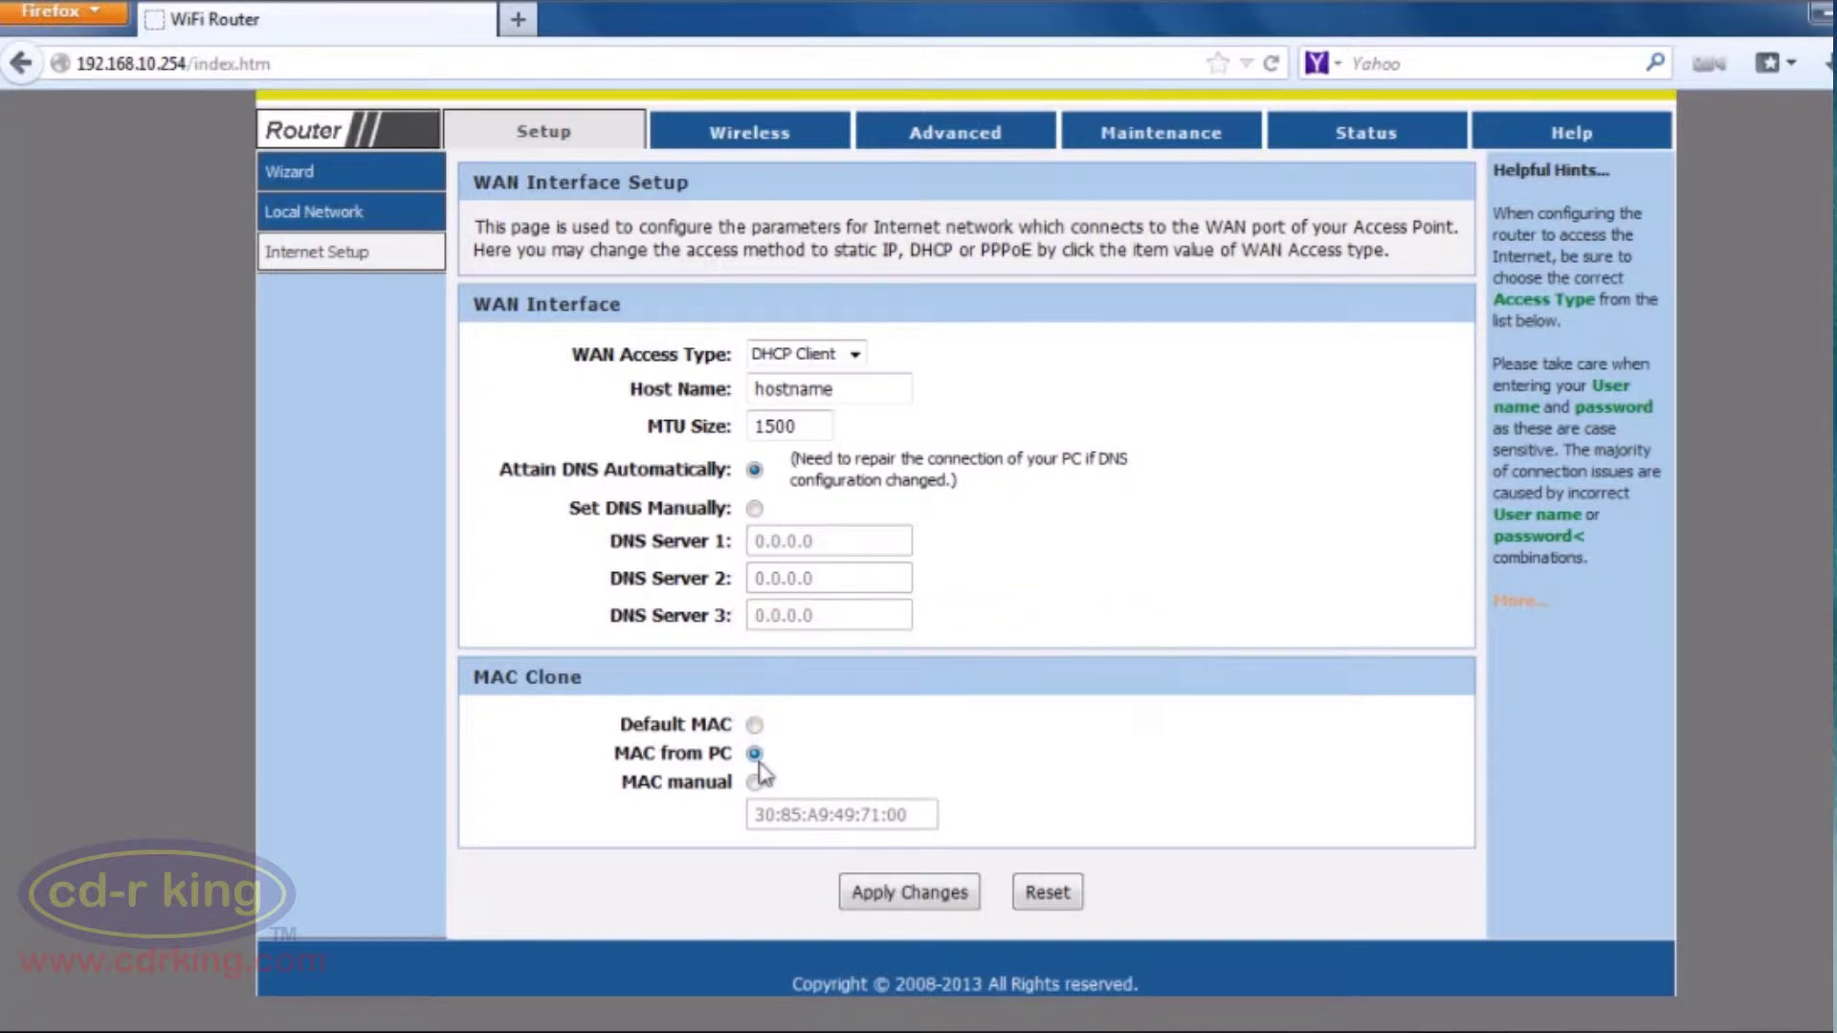
click(855, 899)
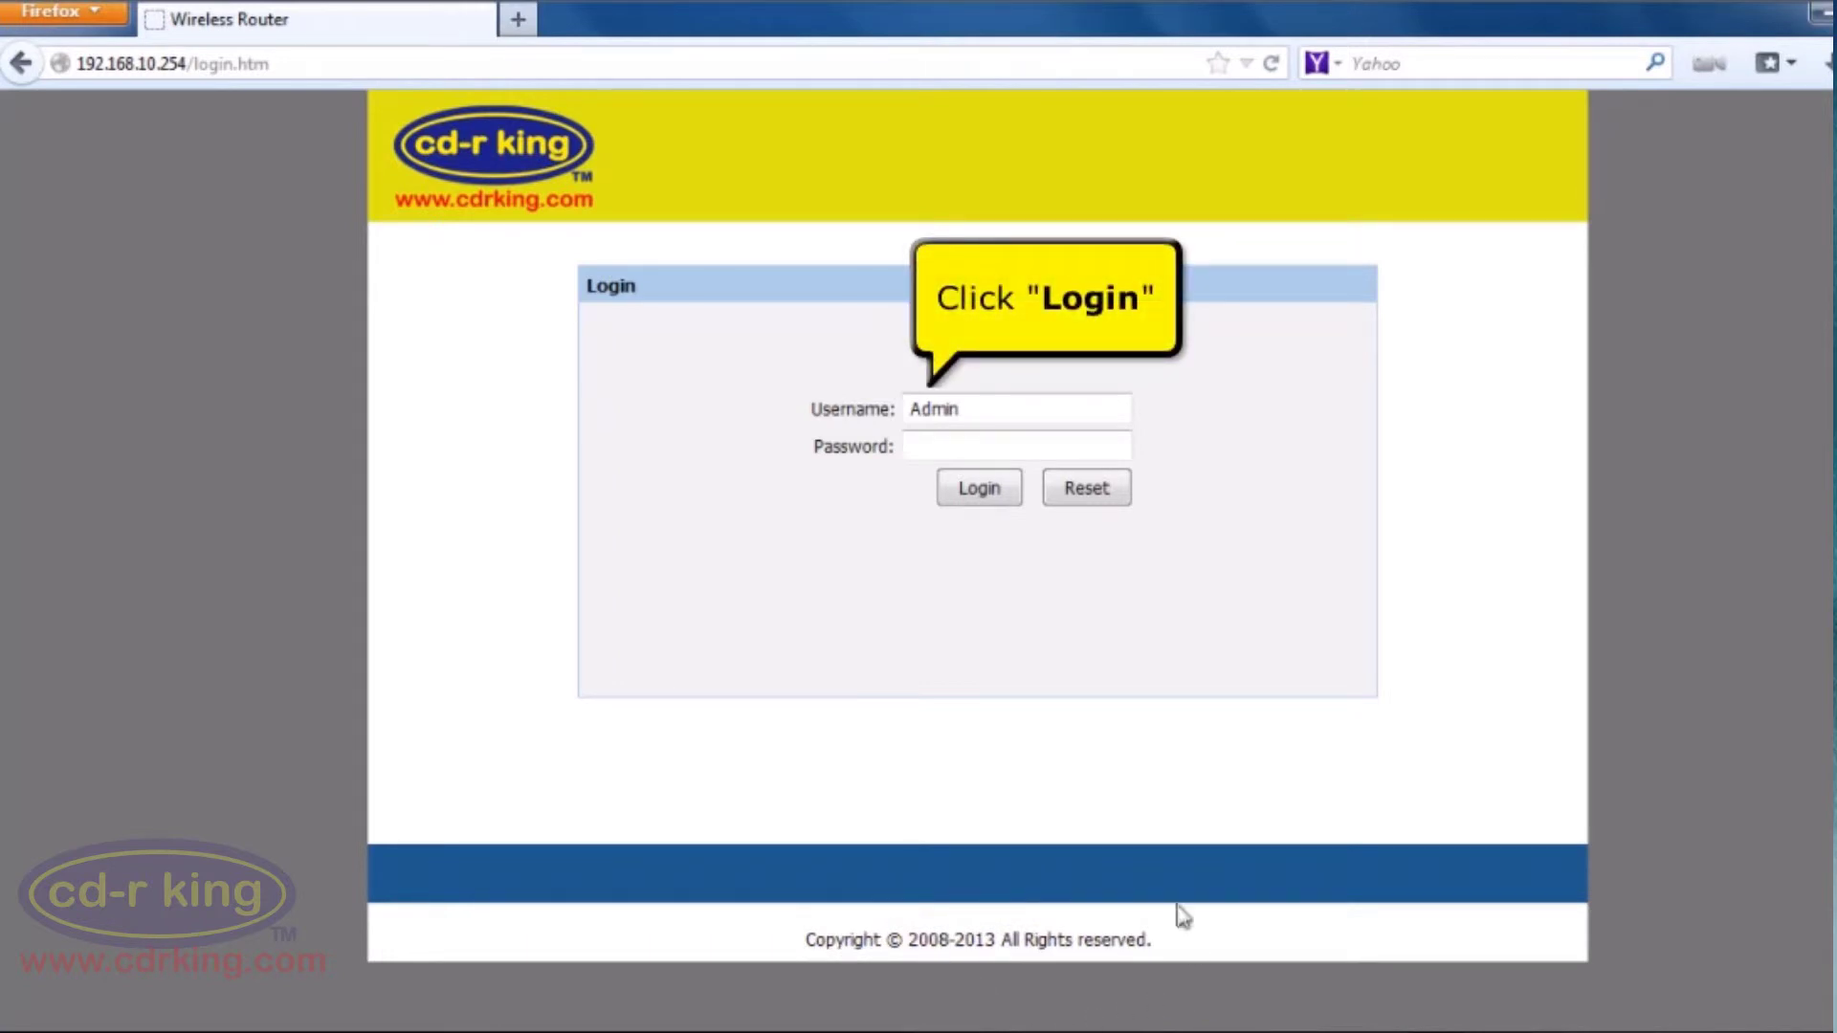
Log in after the reboot and check that WAN shows Link Up (DHCP Client) at 192.168.2.4
click(988, 497)
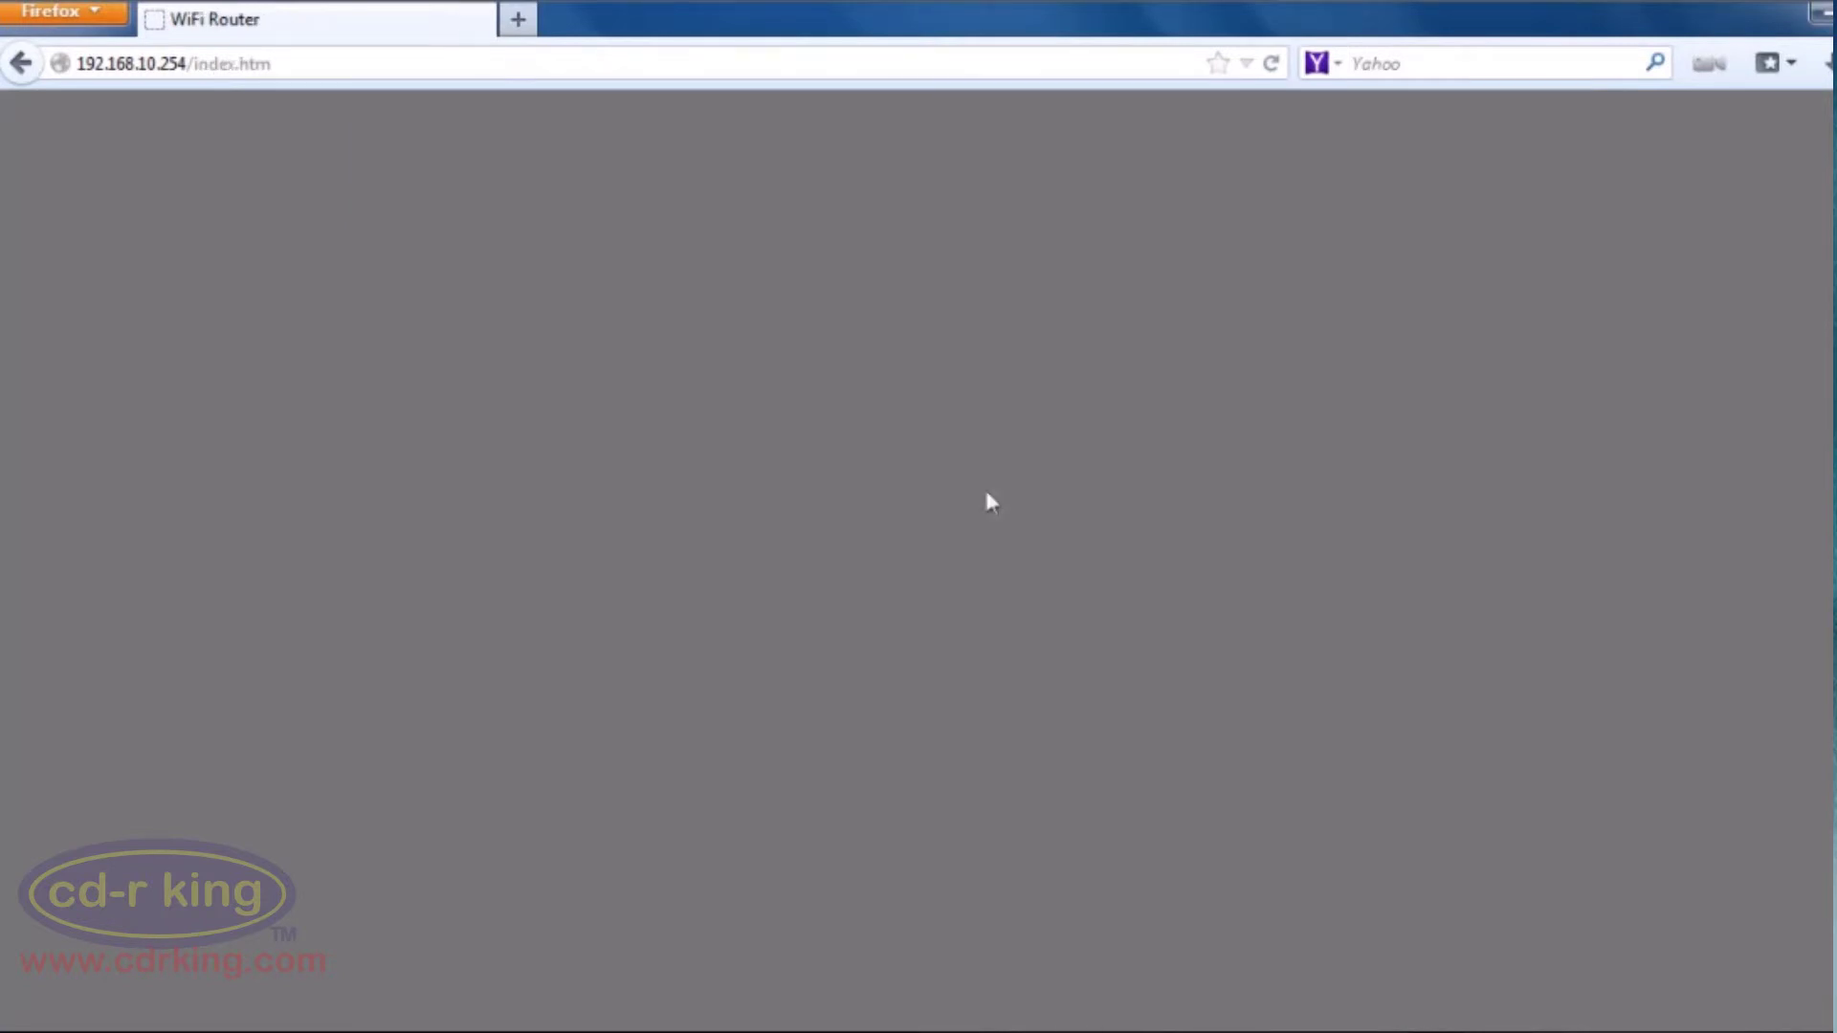
scroll(989, 500, down, 5)
scroll(990, 500, down, 1)
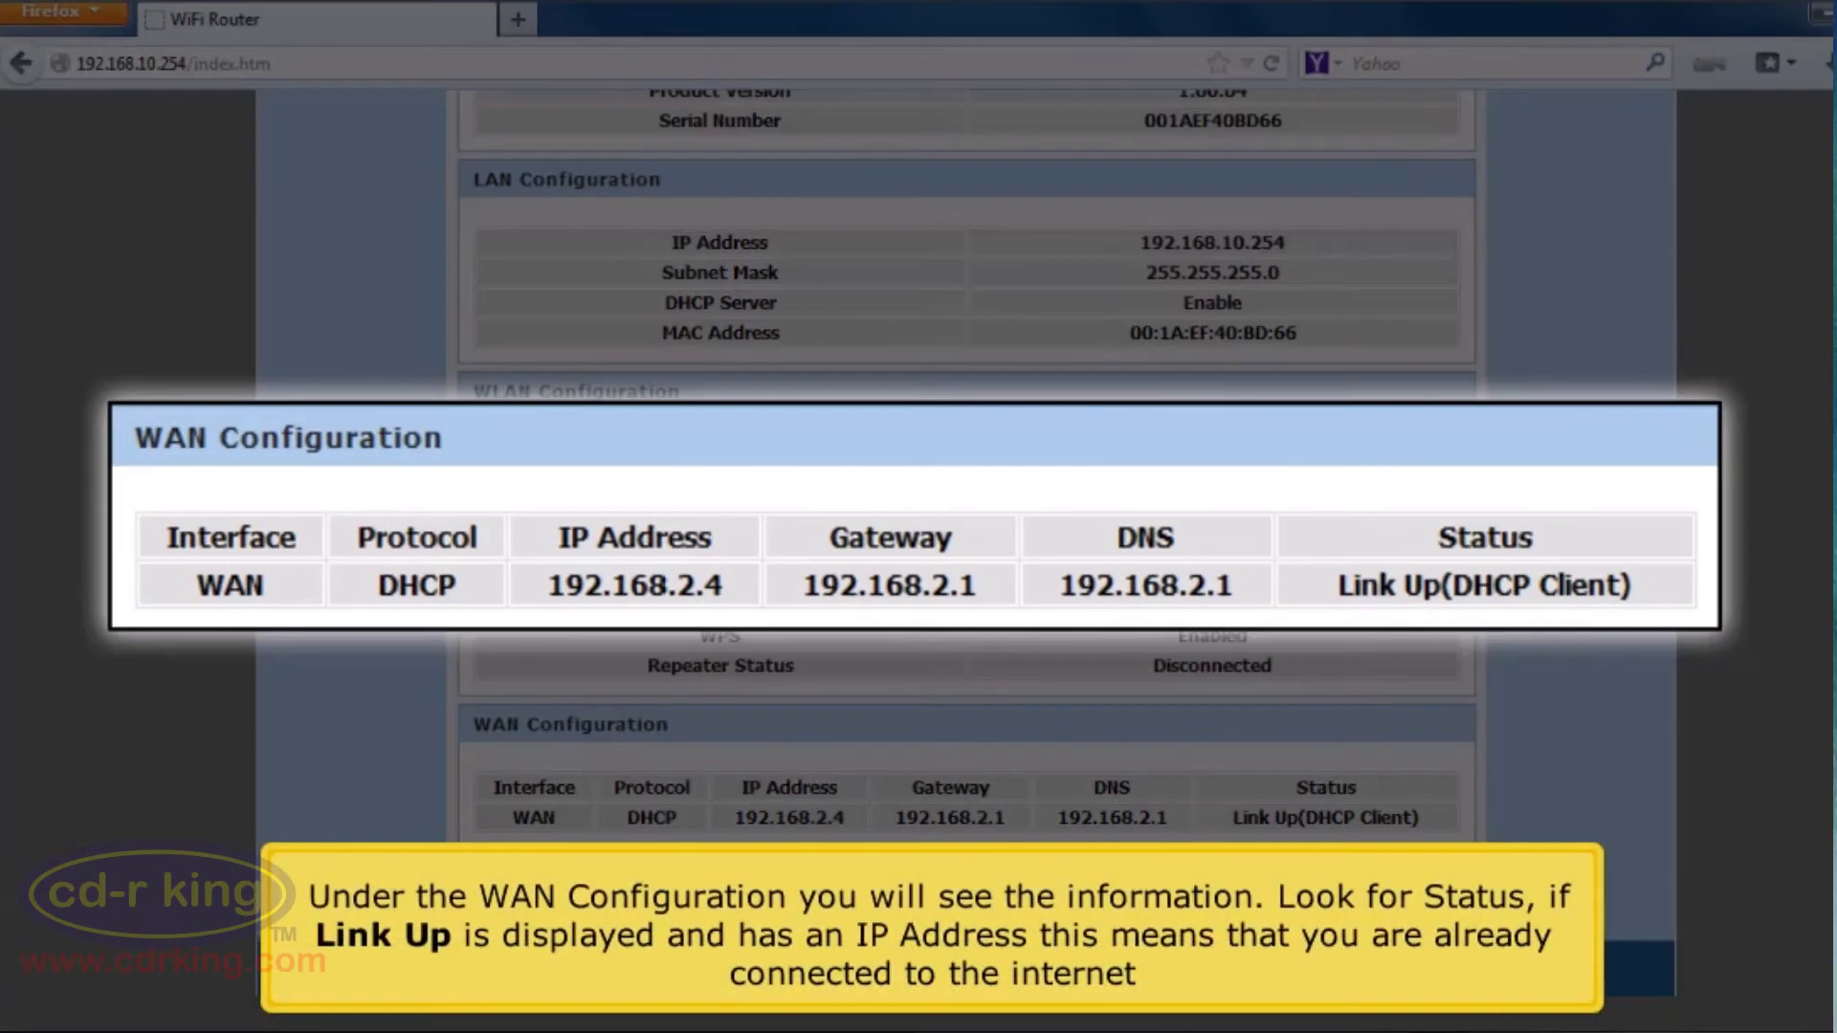